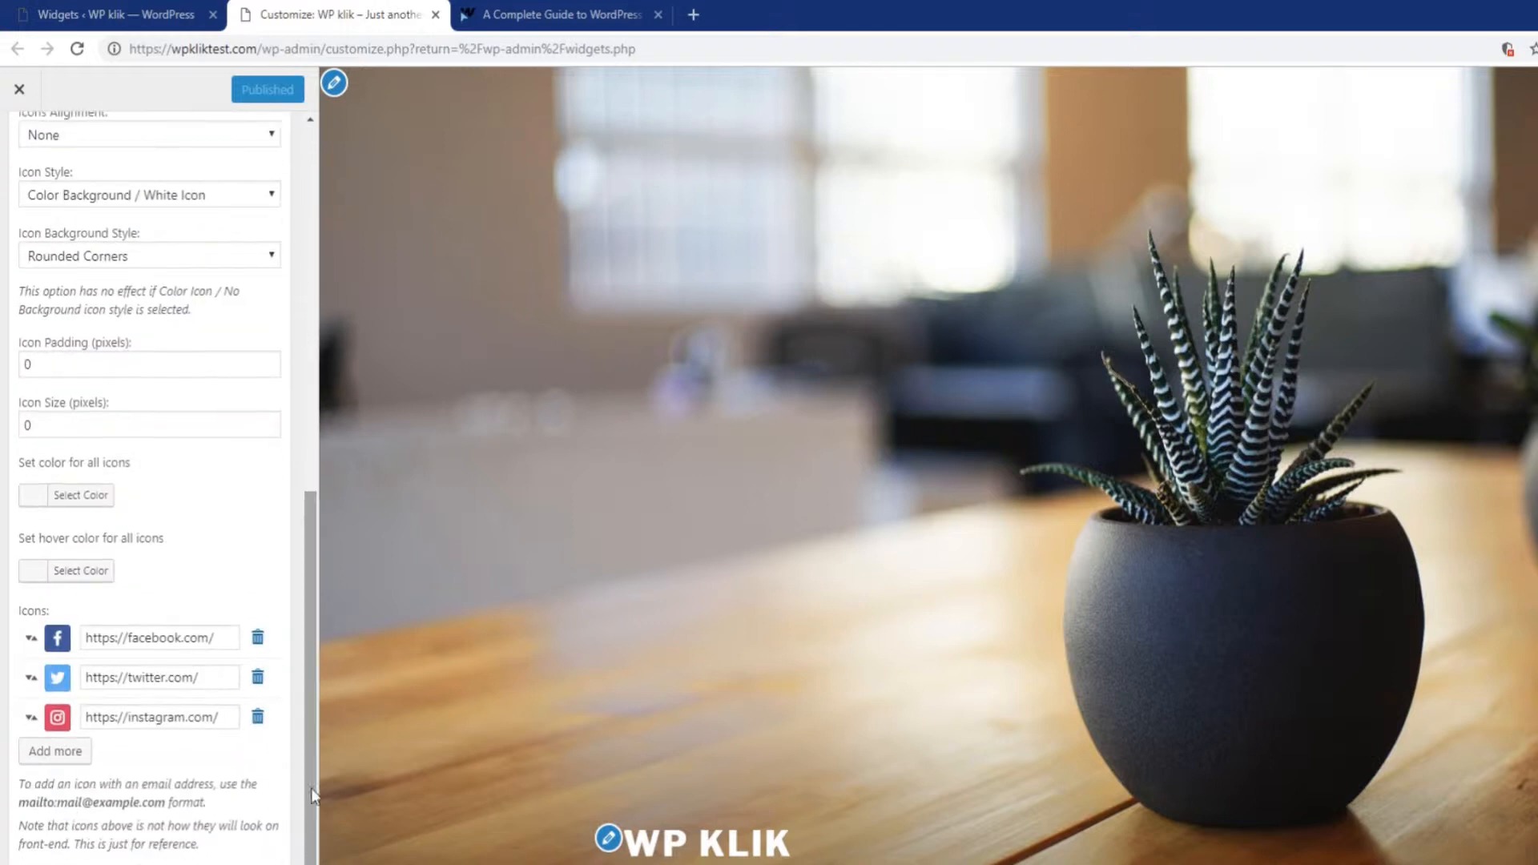
Append 'wpklik' to the Facebook, Twitter and Instagram profile URLs in the Follow us widget.
scroll(1308, 786, "down", 10)
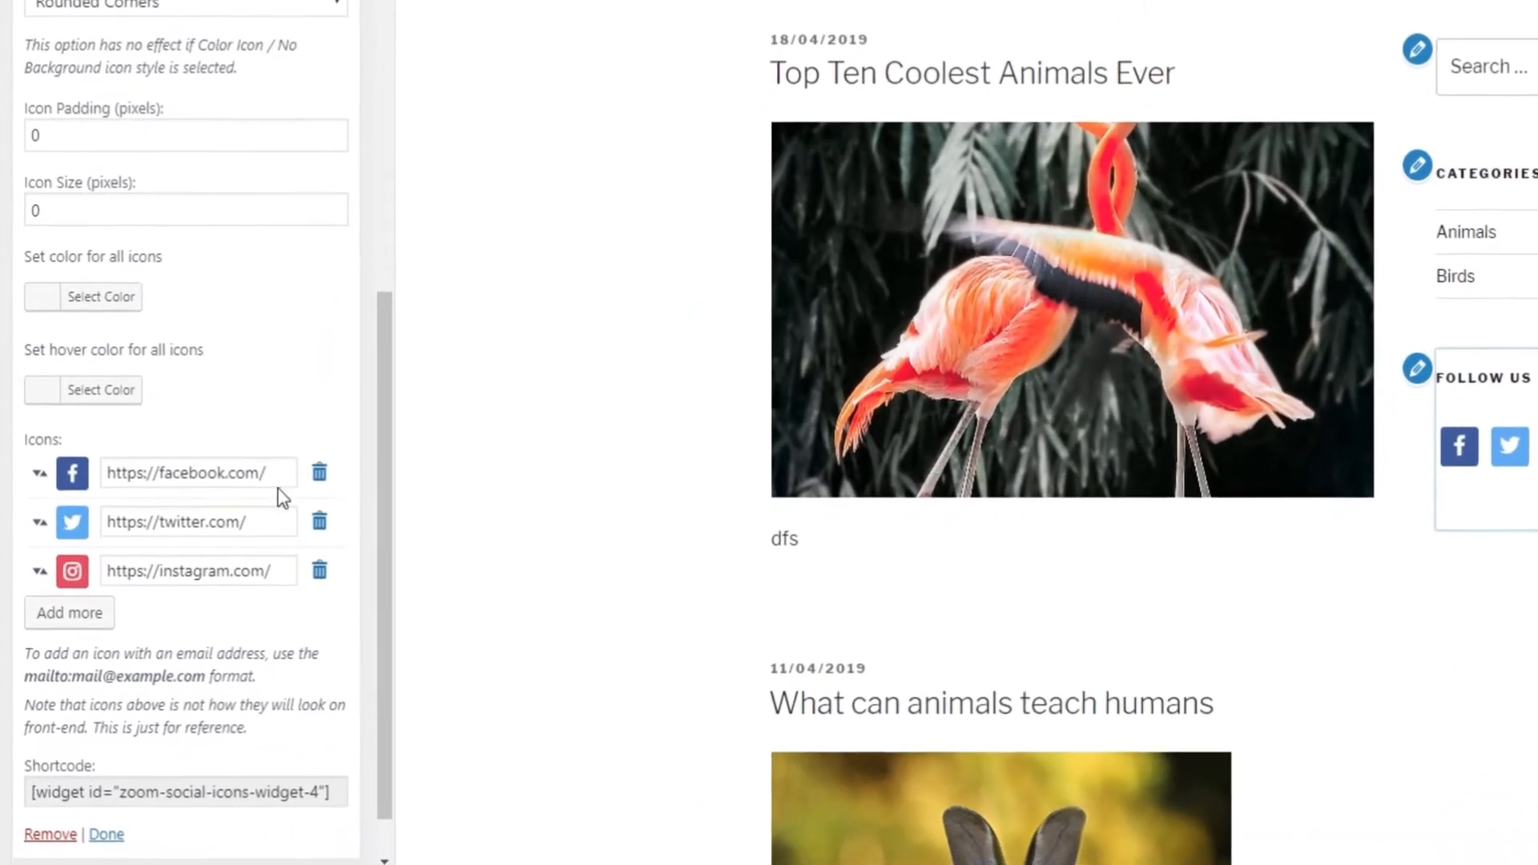
left_click(241, 623)
type("wpklik")
left_click(275, 521)
type("wpklik")
left_click(294, 563)
type("wpklik")
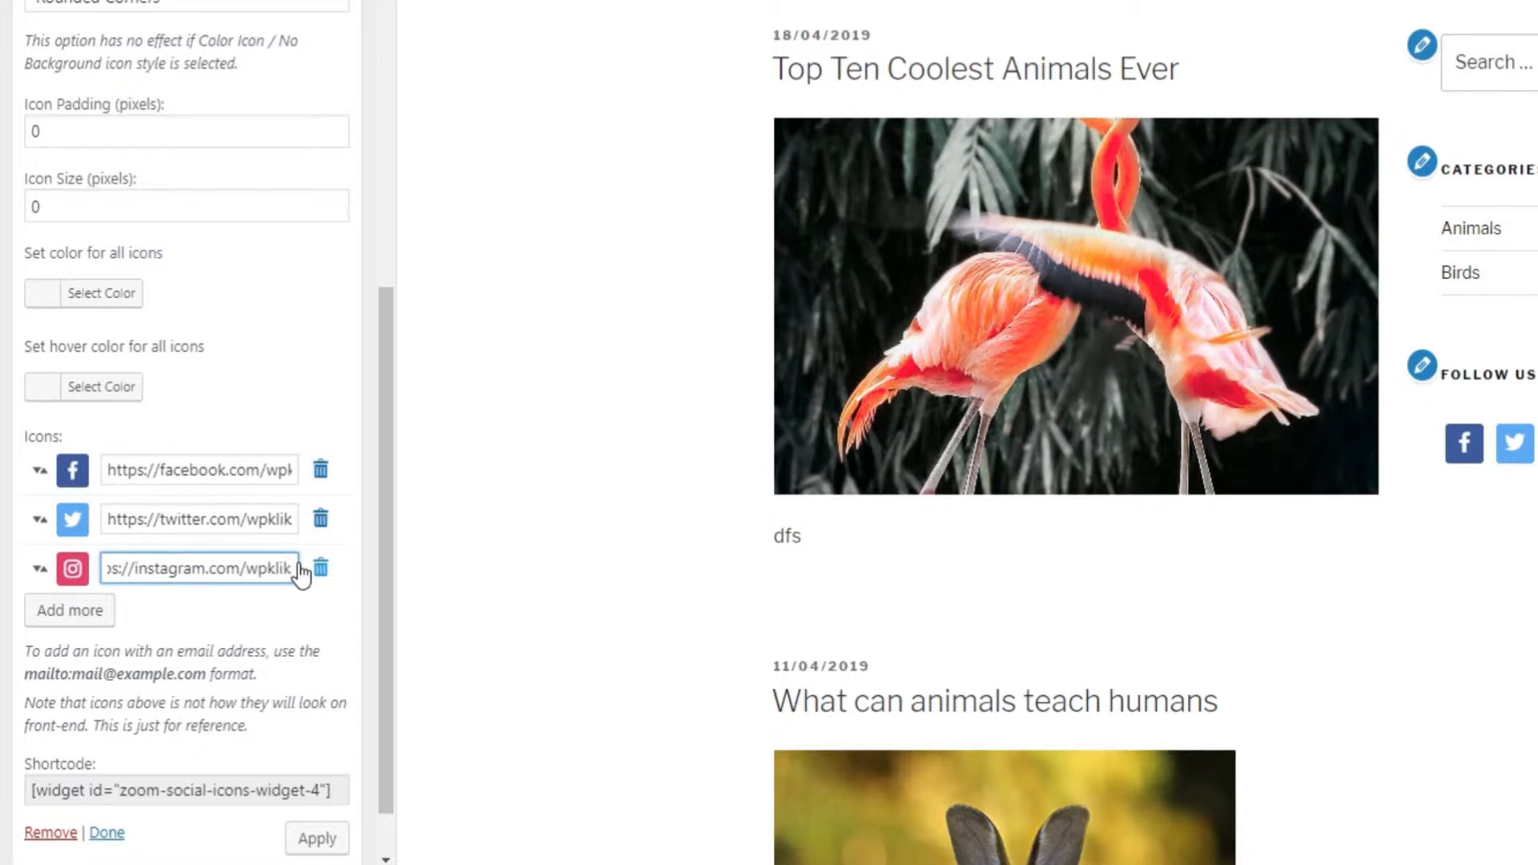
key("Return")
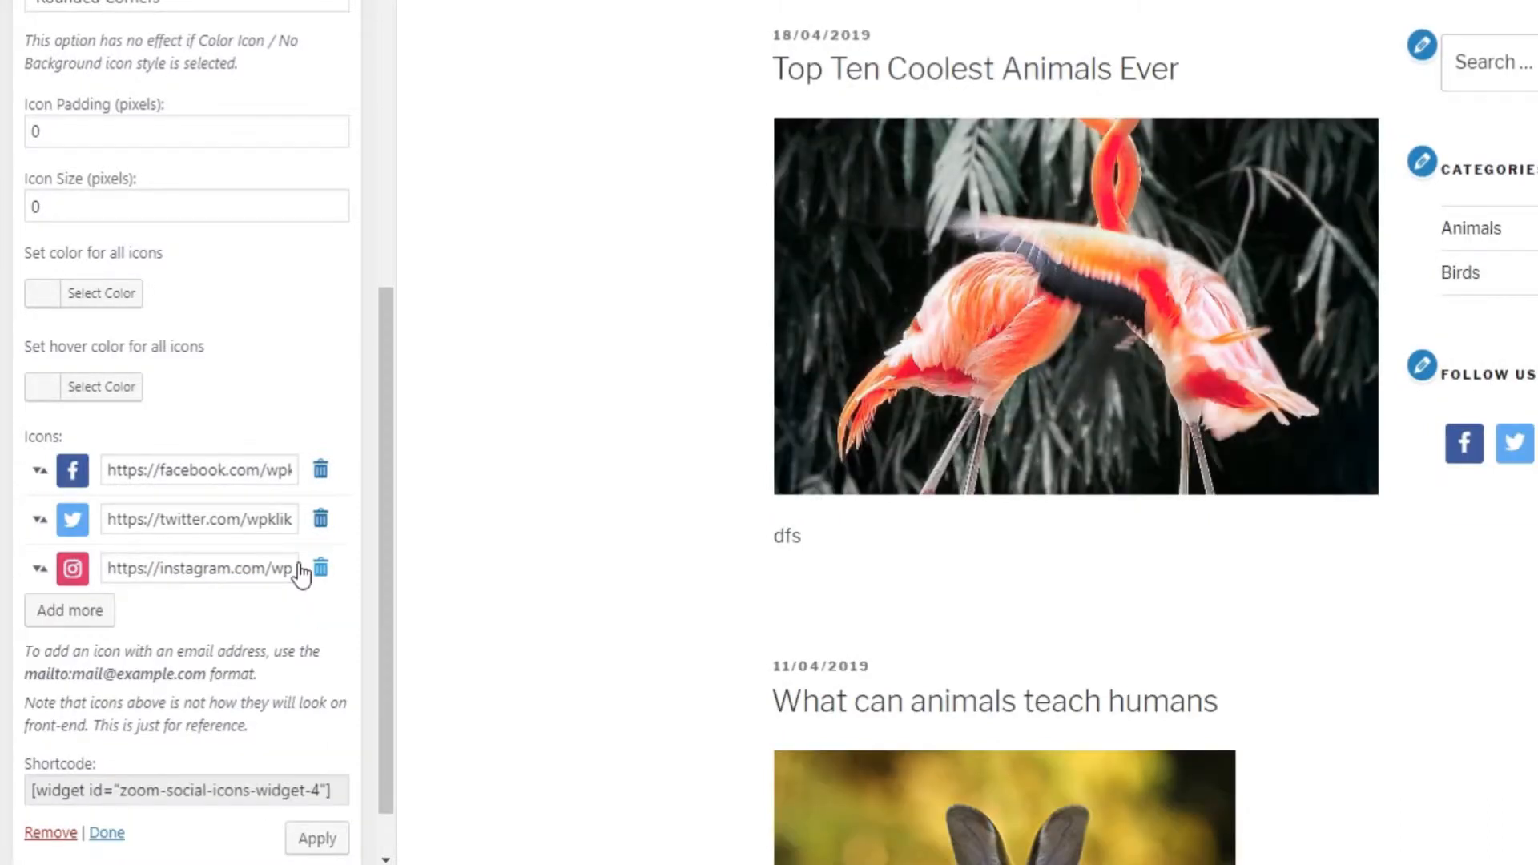
Add a new icon row to the widget and give it the envelope email icon.
left_click(96, 610)
left_click(72, 618)
scroll(1009, 525, "up", 2)
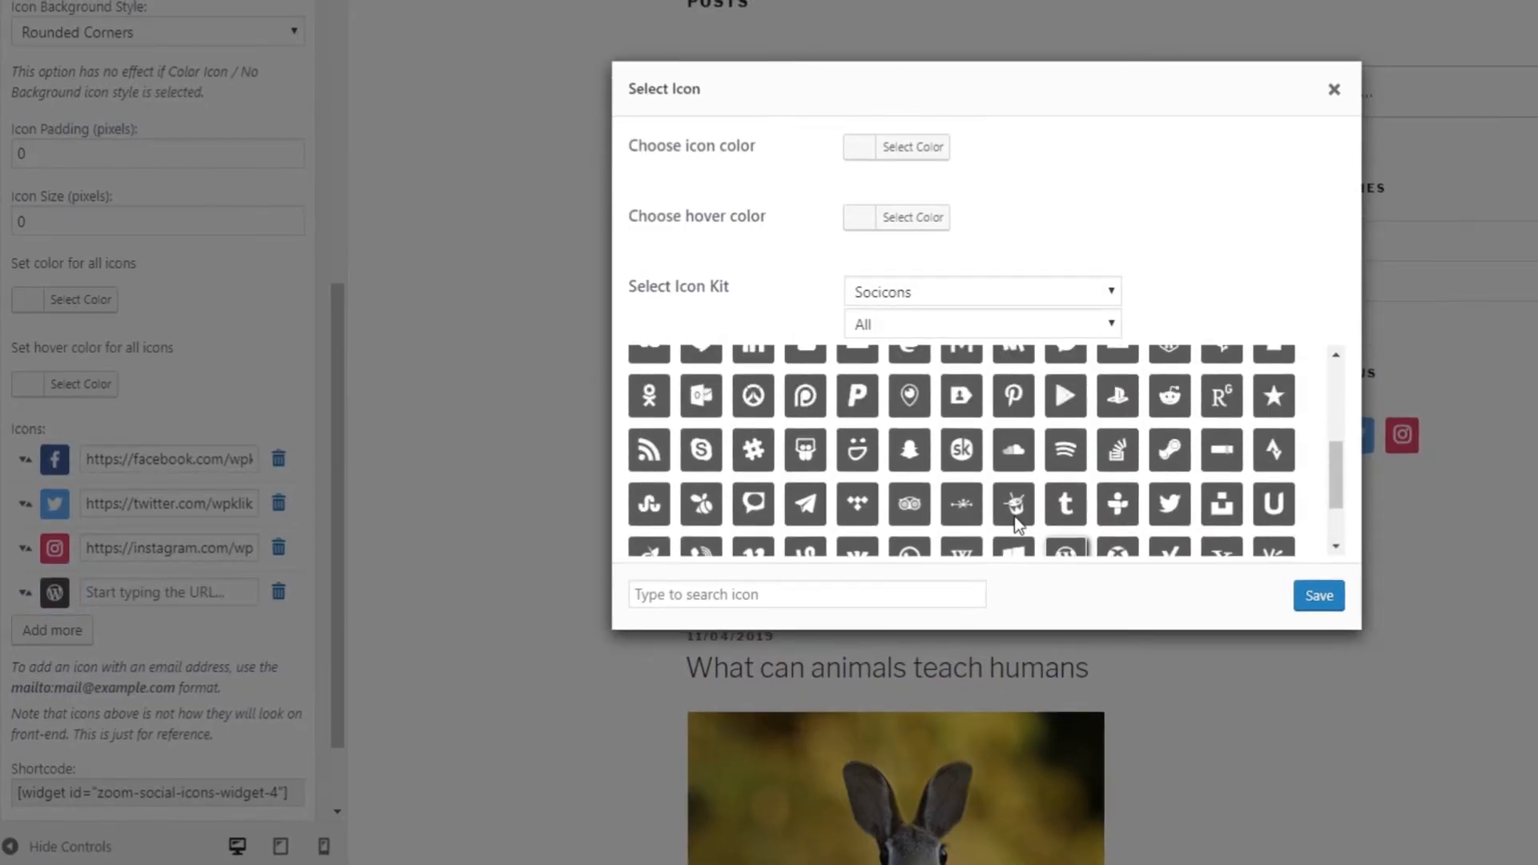
scroll(1010, 505, "up", 2)
left_click(850, 479)
scroll(1020, 508, "down", 2)
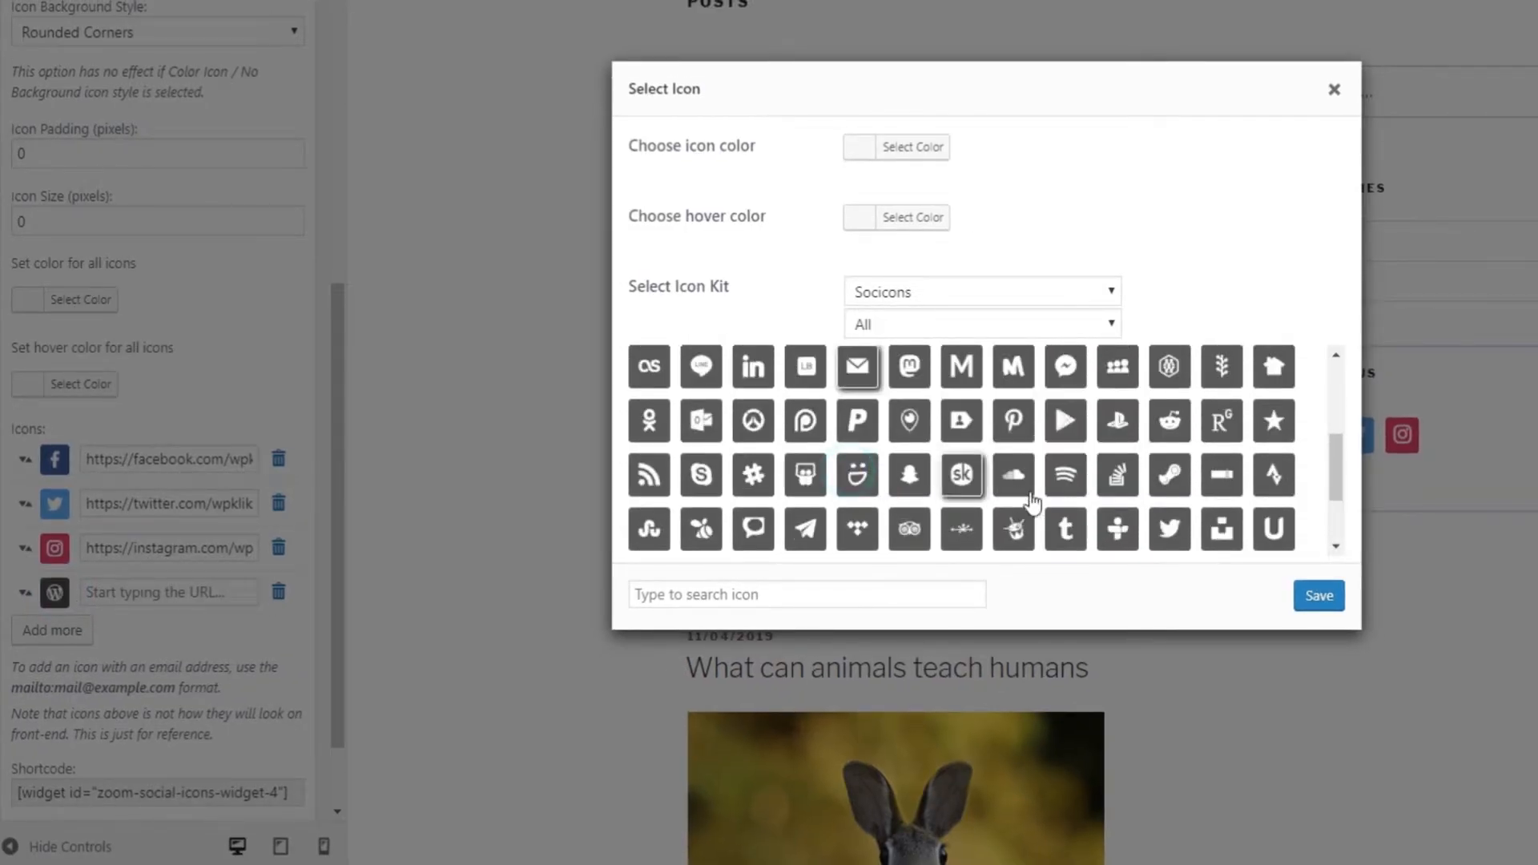
left_click(1318, 596)
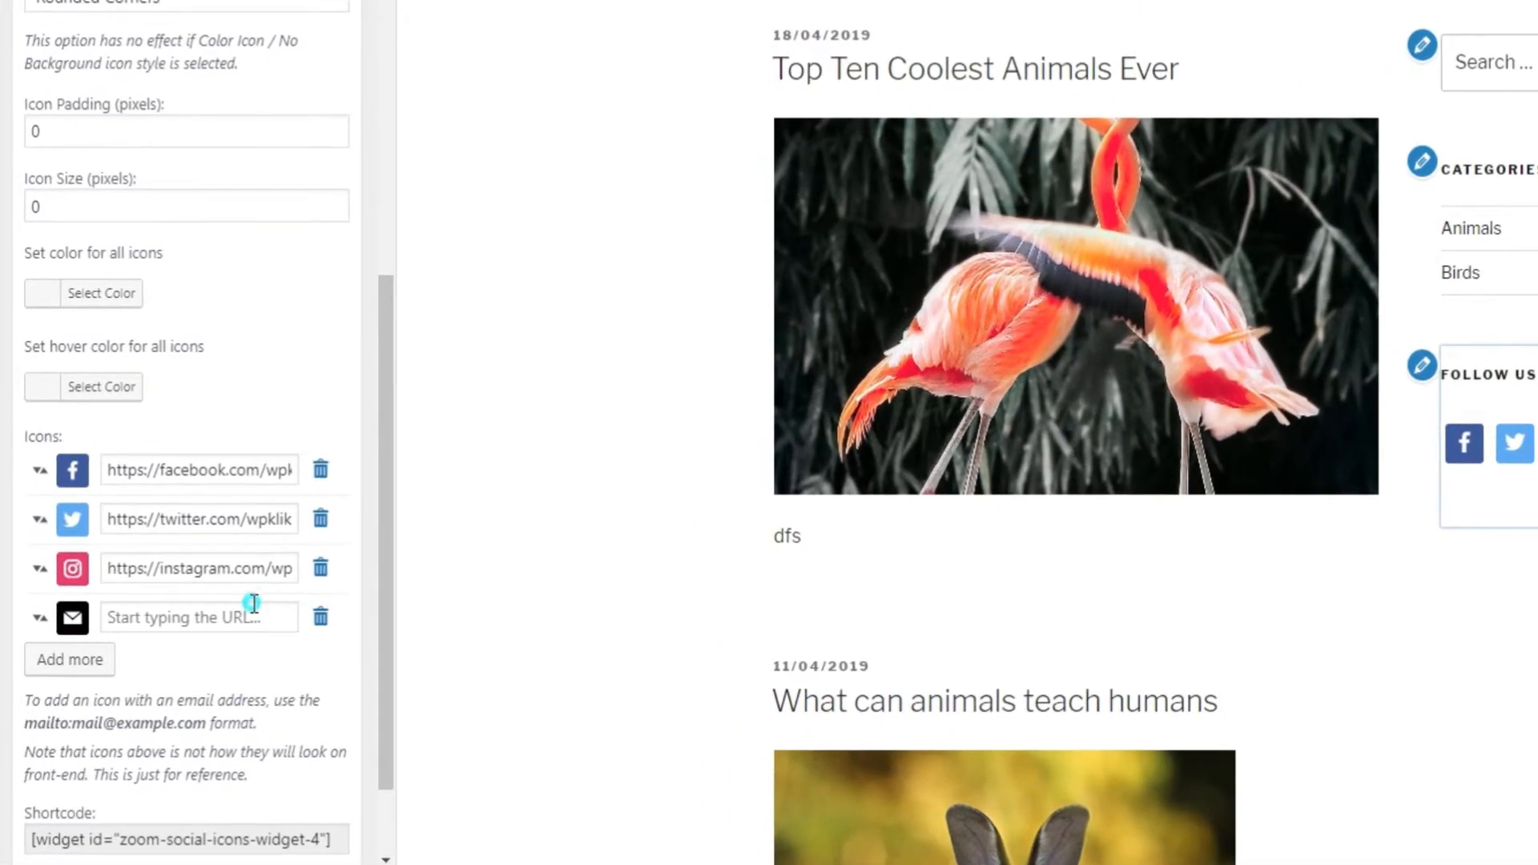
Link the email icon to a mailto: office address, move it to the top, then delete it.
left_click(244, 581)
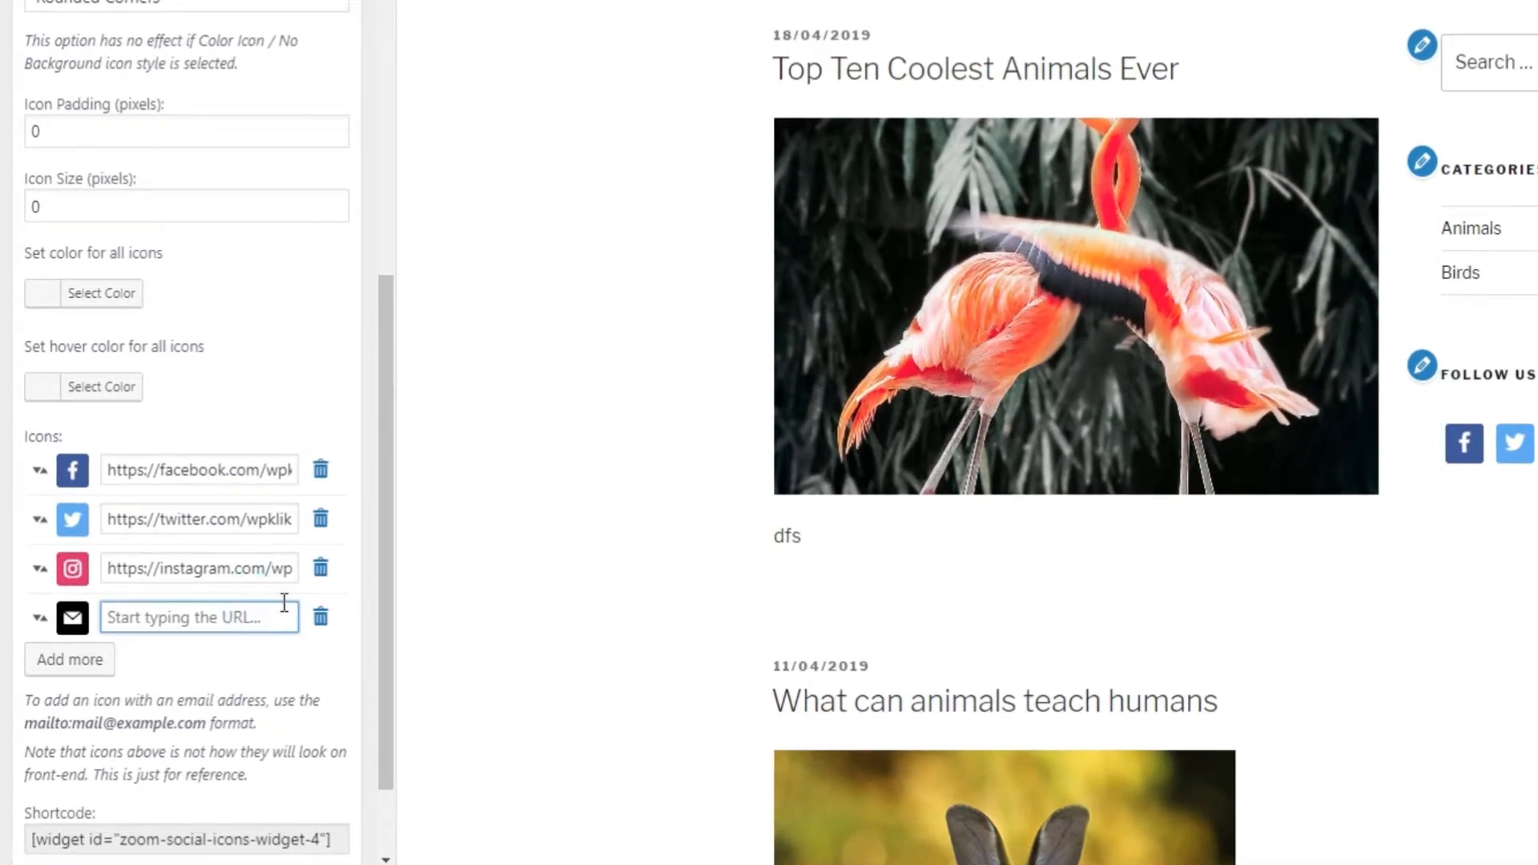
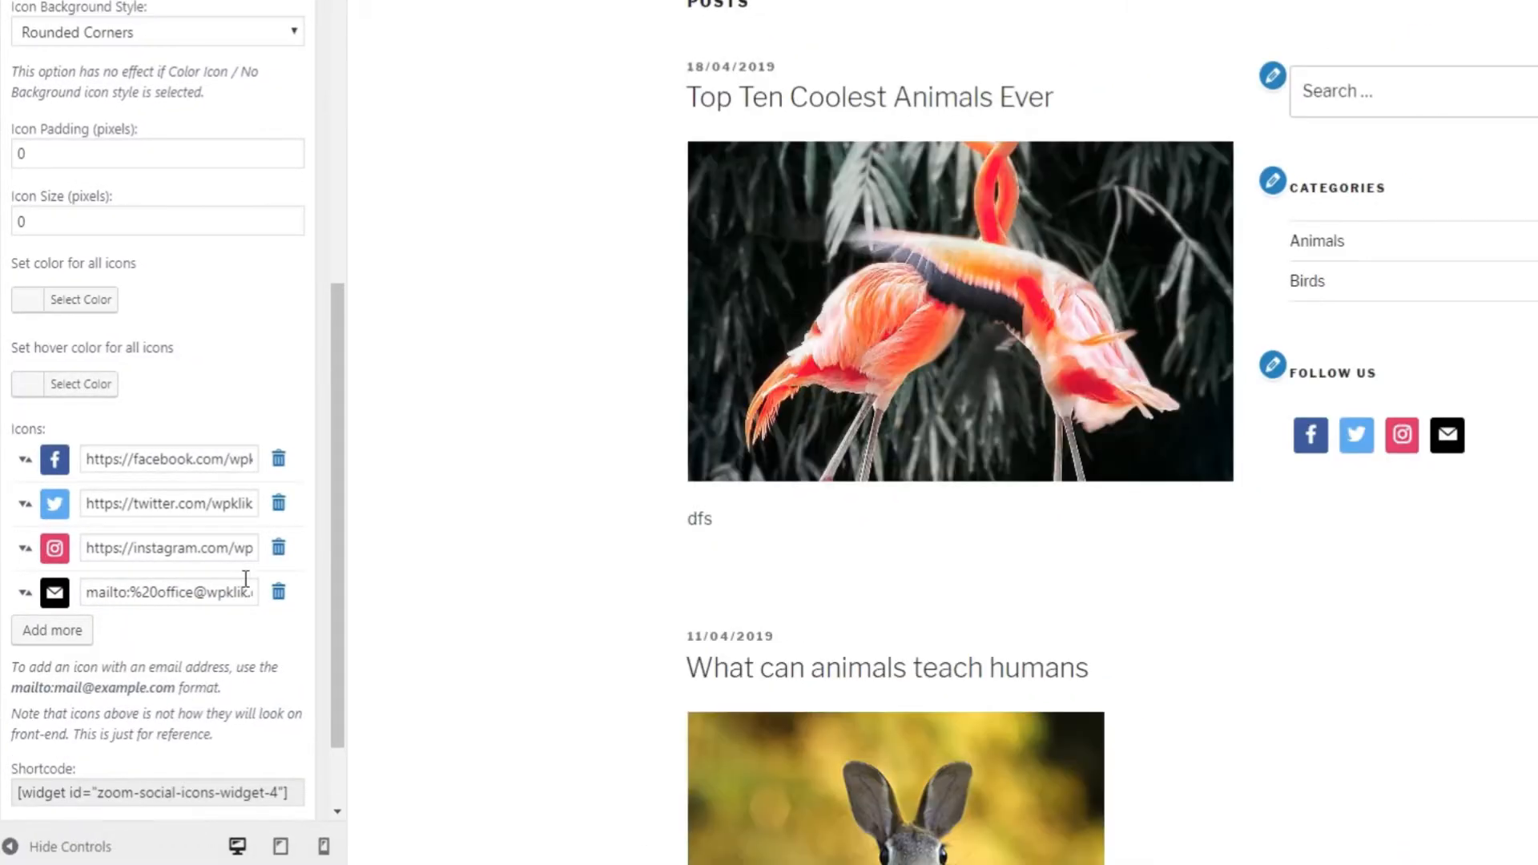
left_click_drag(24, 597, 20, 457)
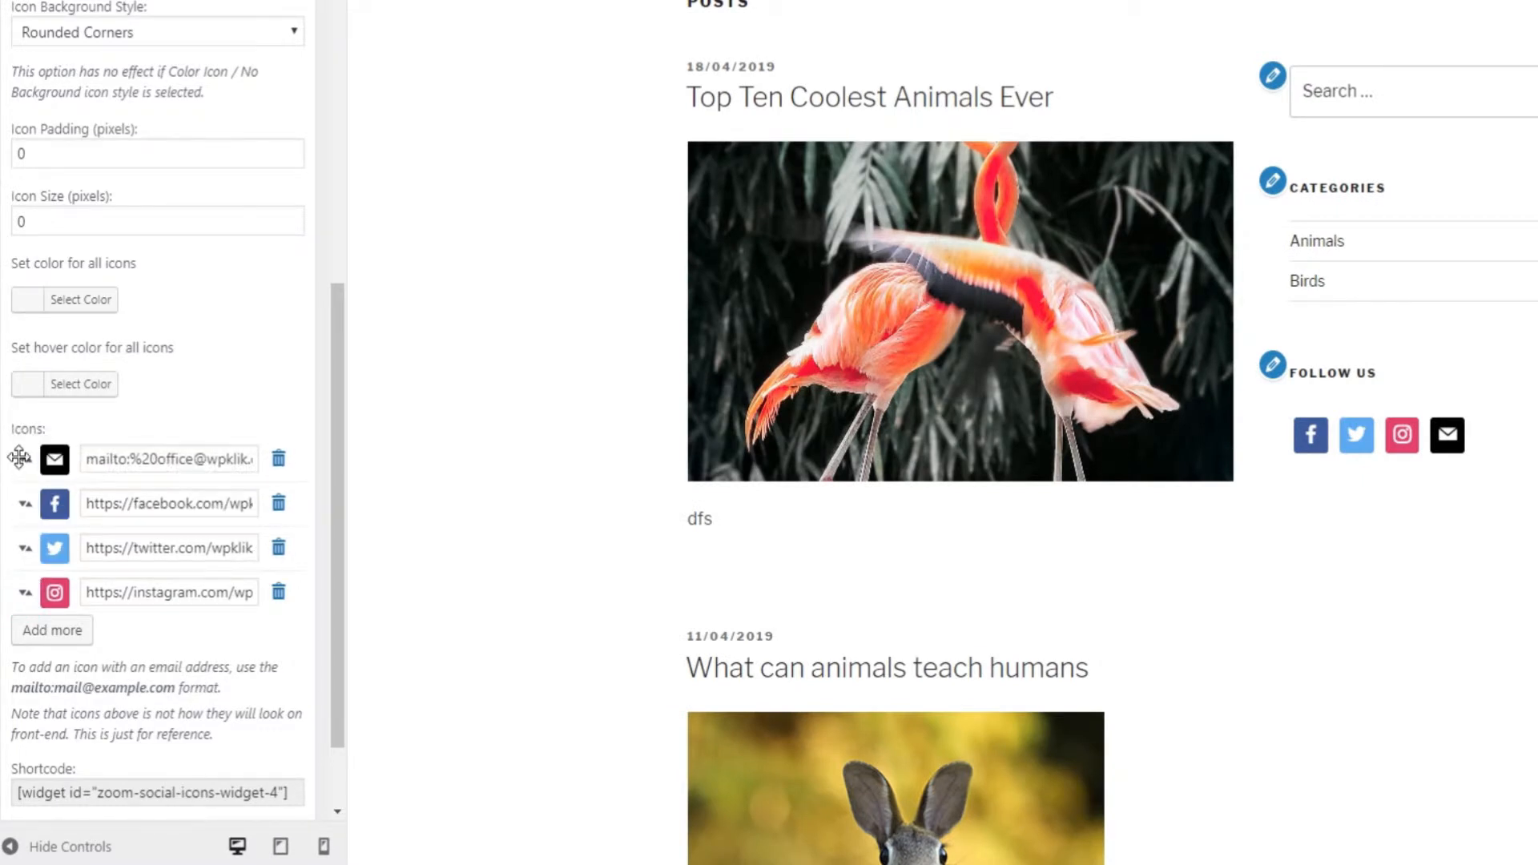
left_click(279, 460)
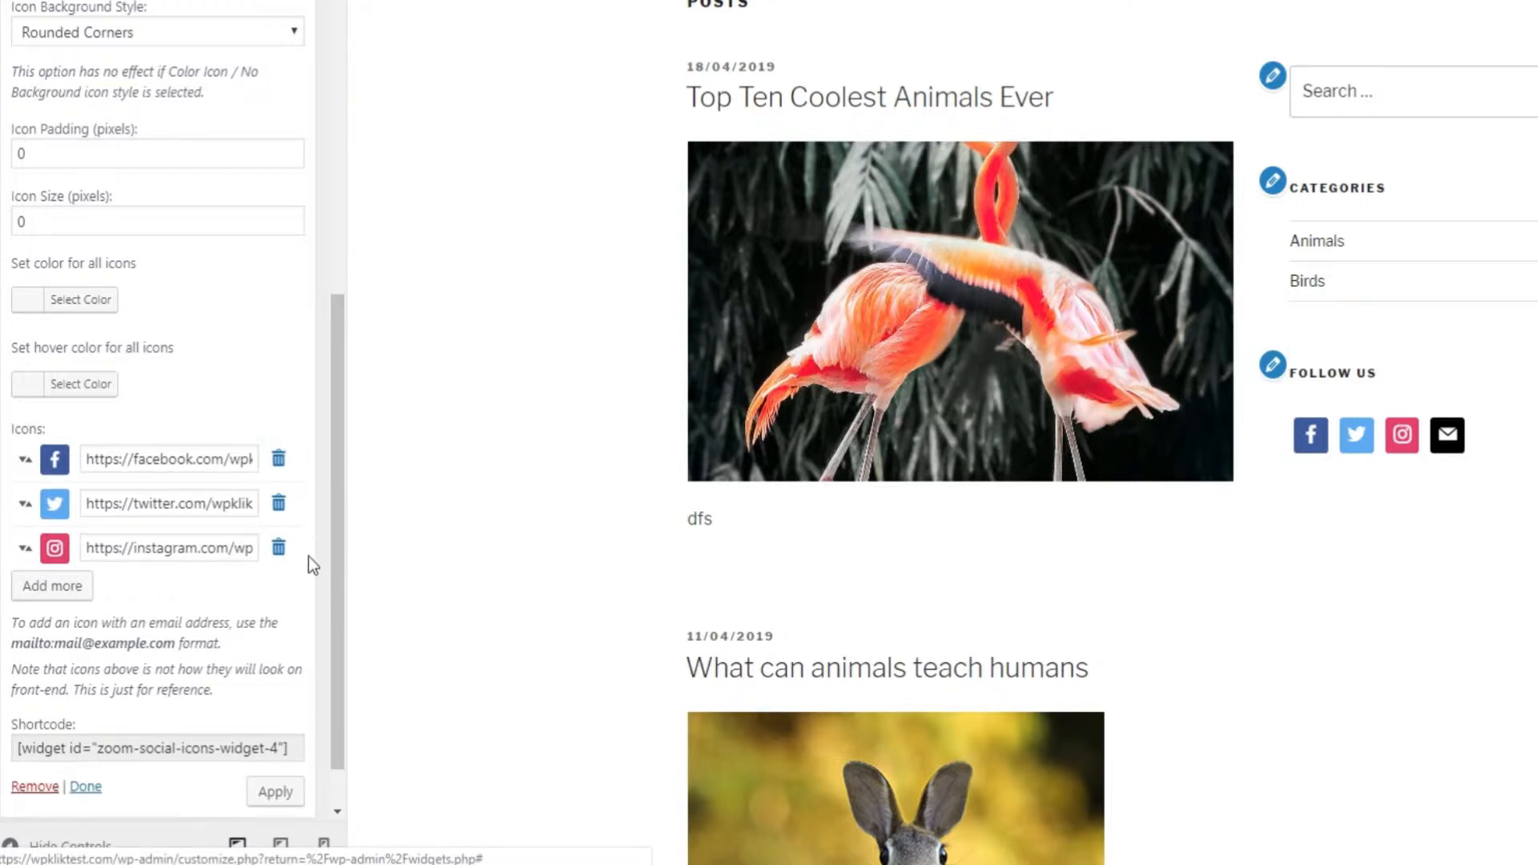
Review the Instagram icon's kit options, keep Socicons, and close without changes.
left_click(56, 548)
left_click_drag(1333, 446, 1331, 525)
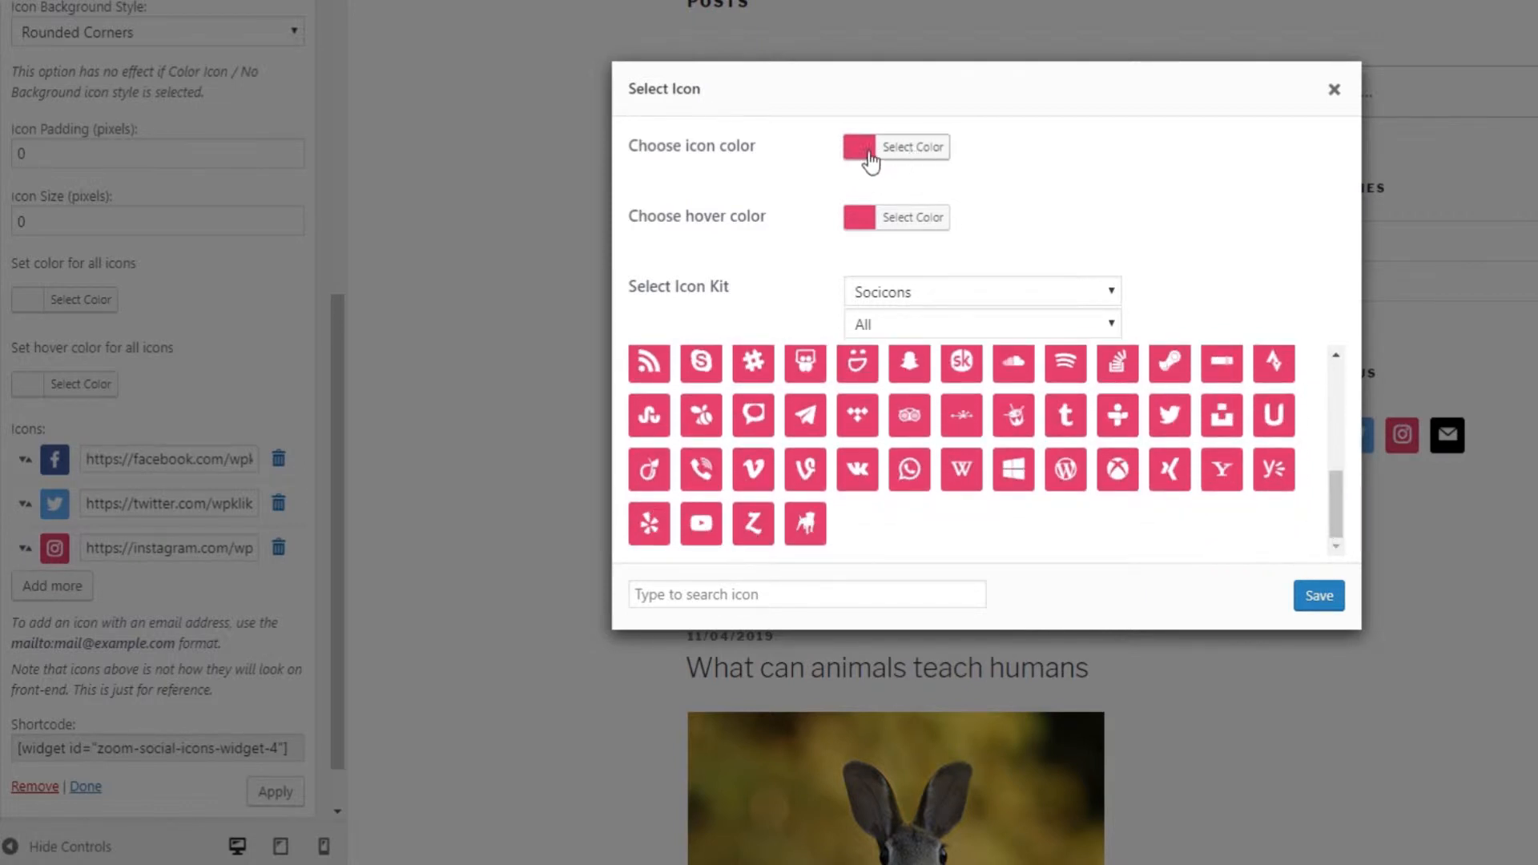
left_click(873, 293)
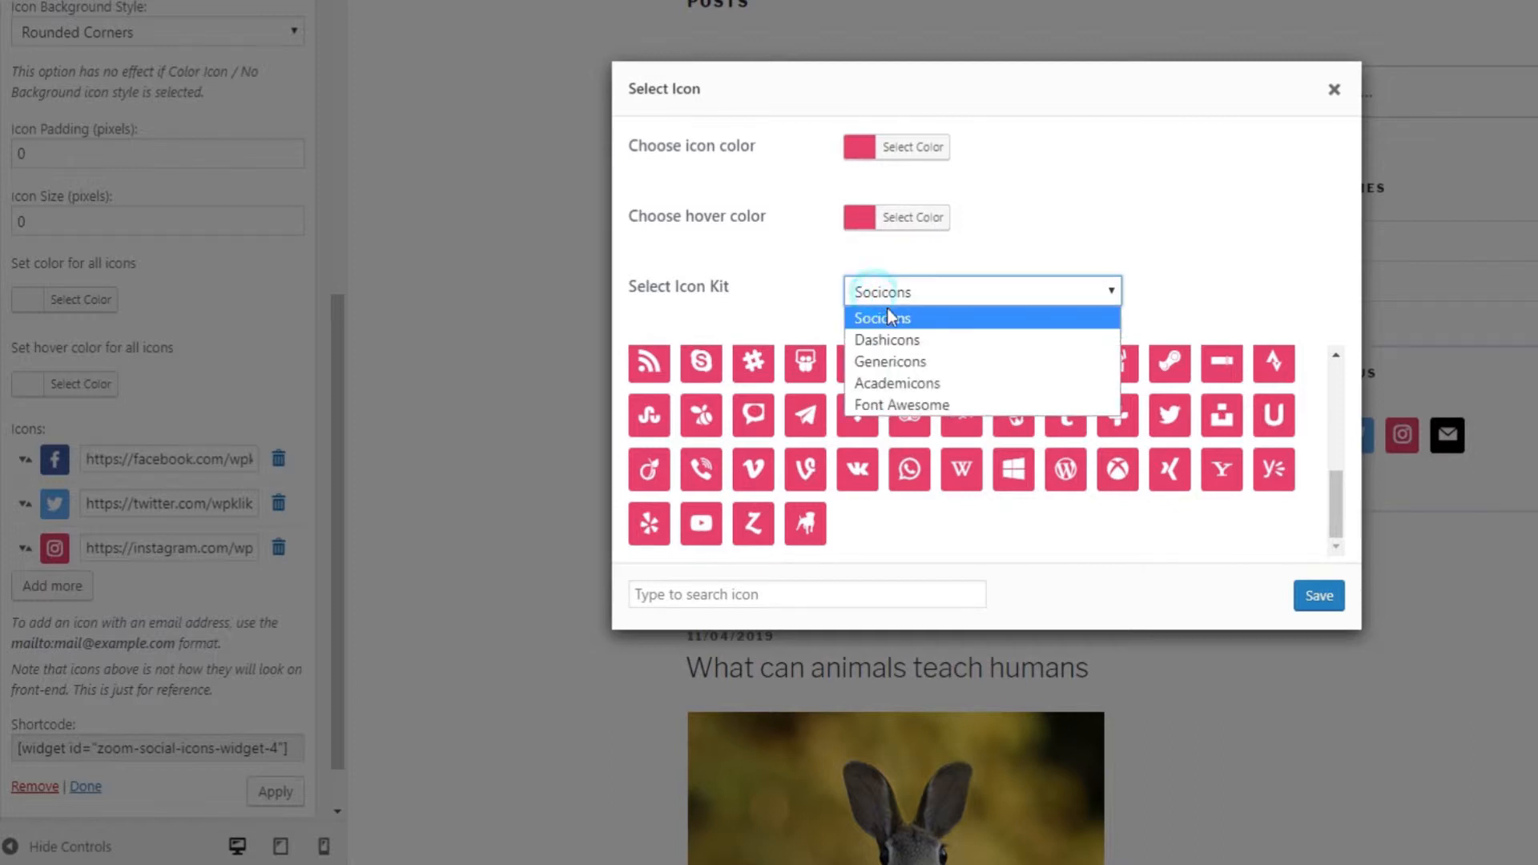
left_click(1087, 231)
left_click(1333, 89)
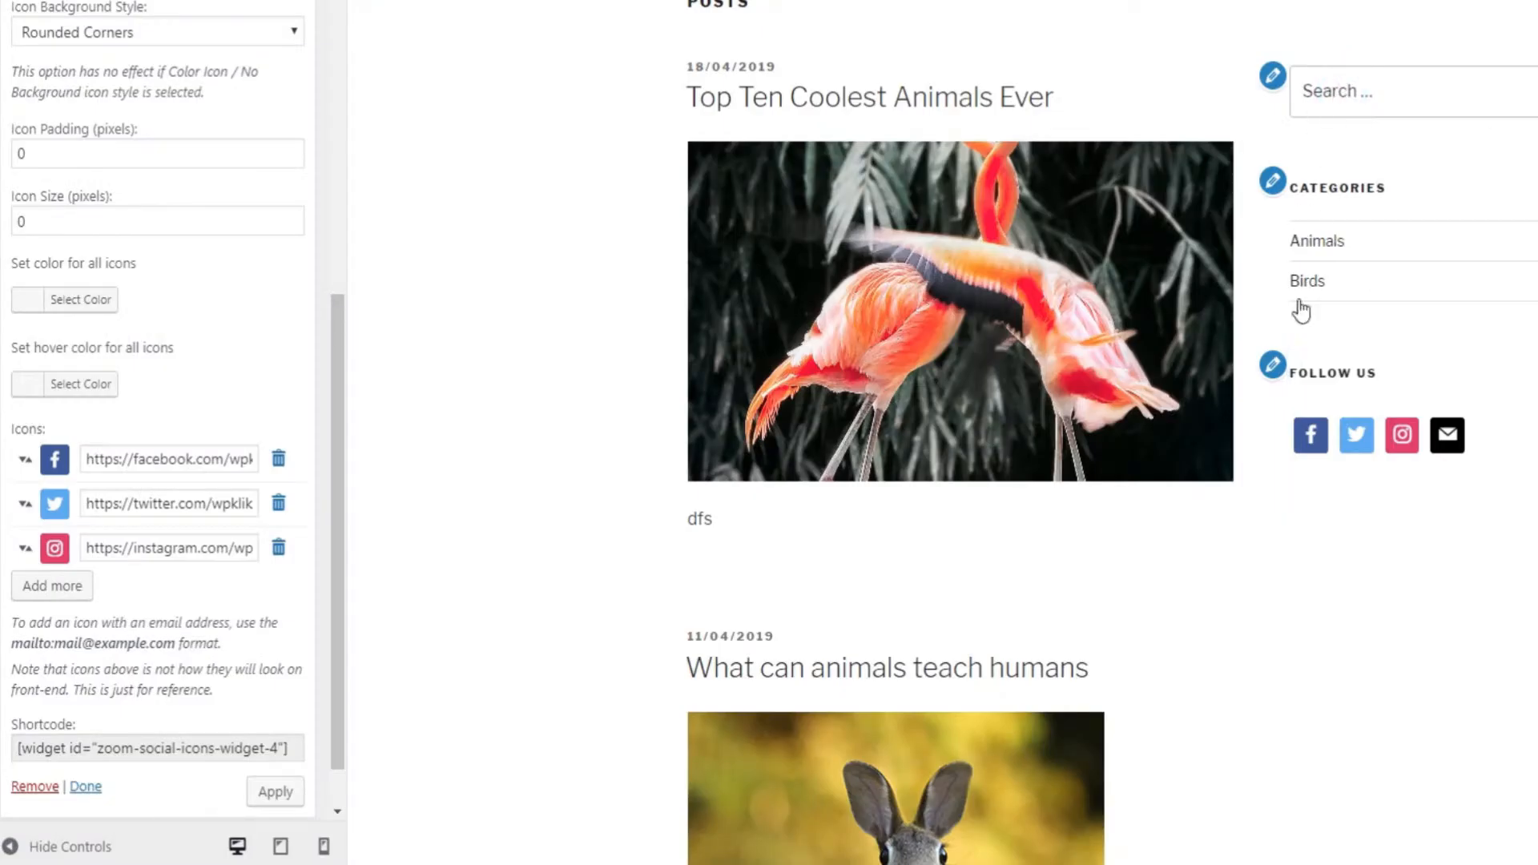
Extend the widget title from 'Follow us' to 'Follow us now'.
left_click_drag(333, 522, 351, 99)
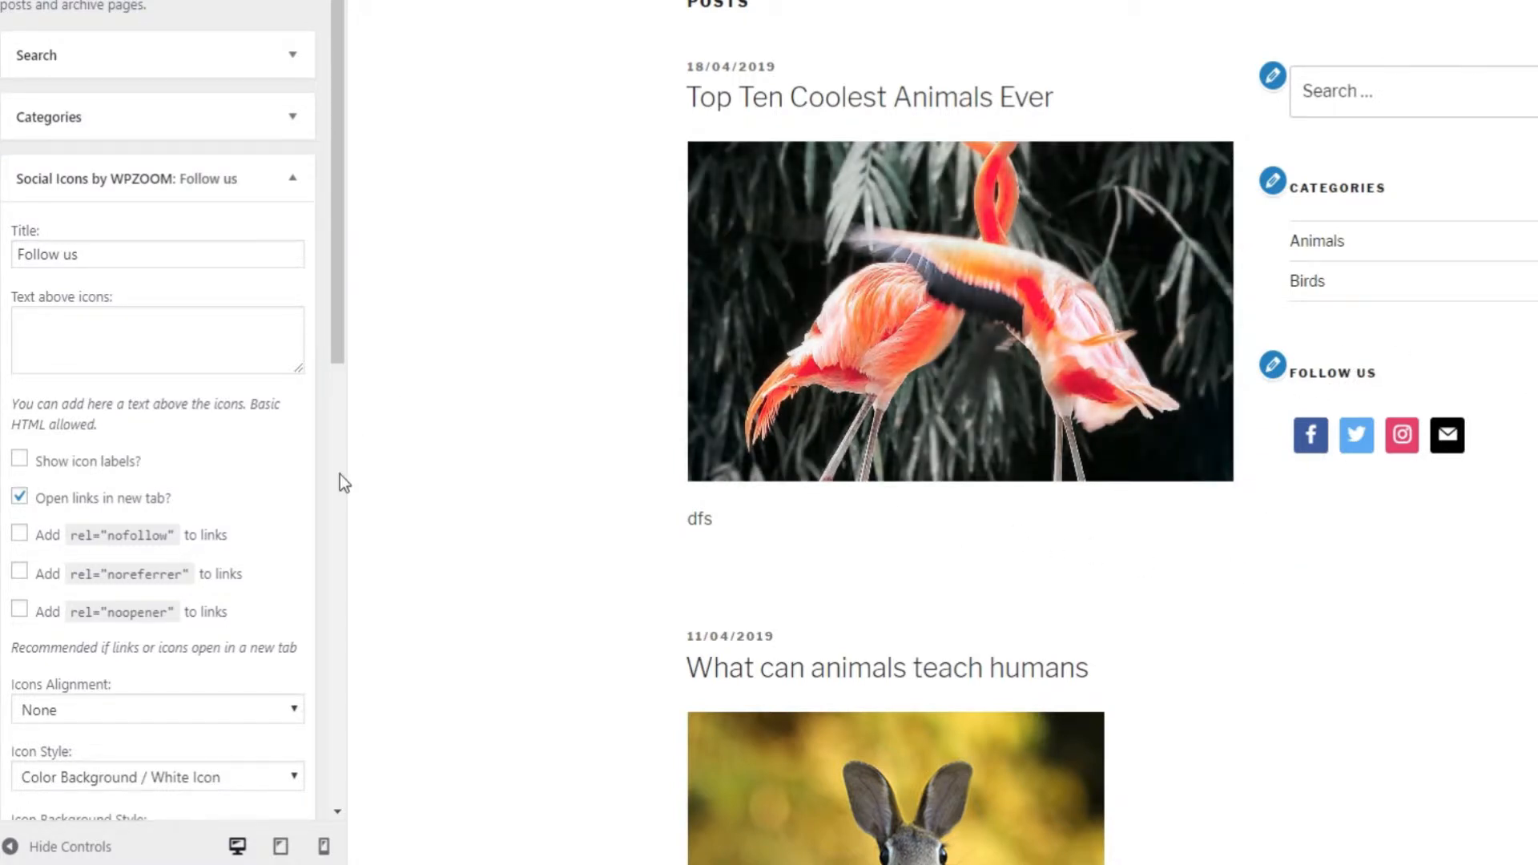
left_click_drag(161, 254, 4, 255)
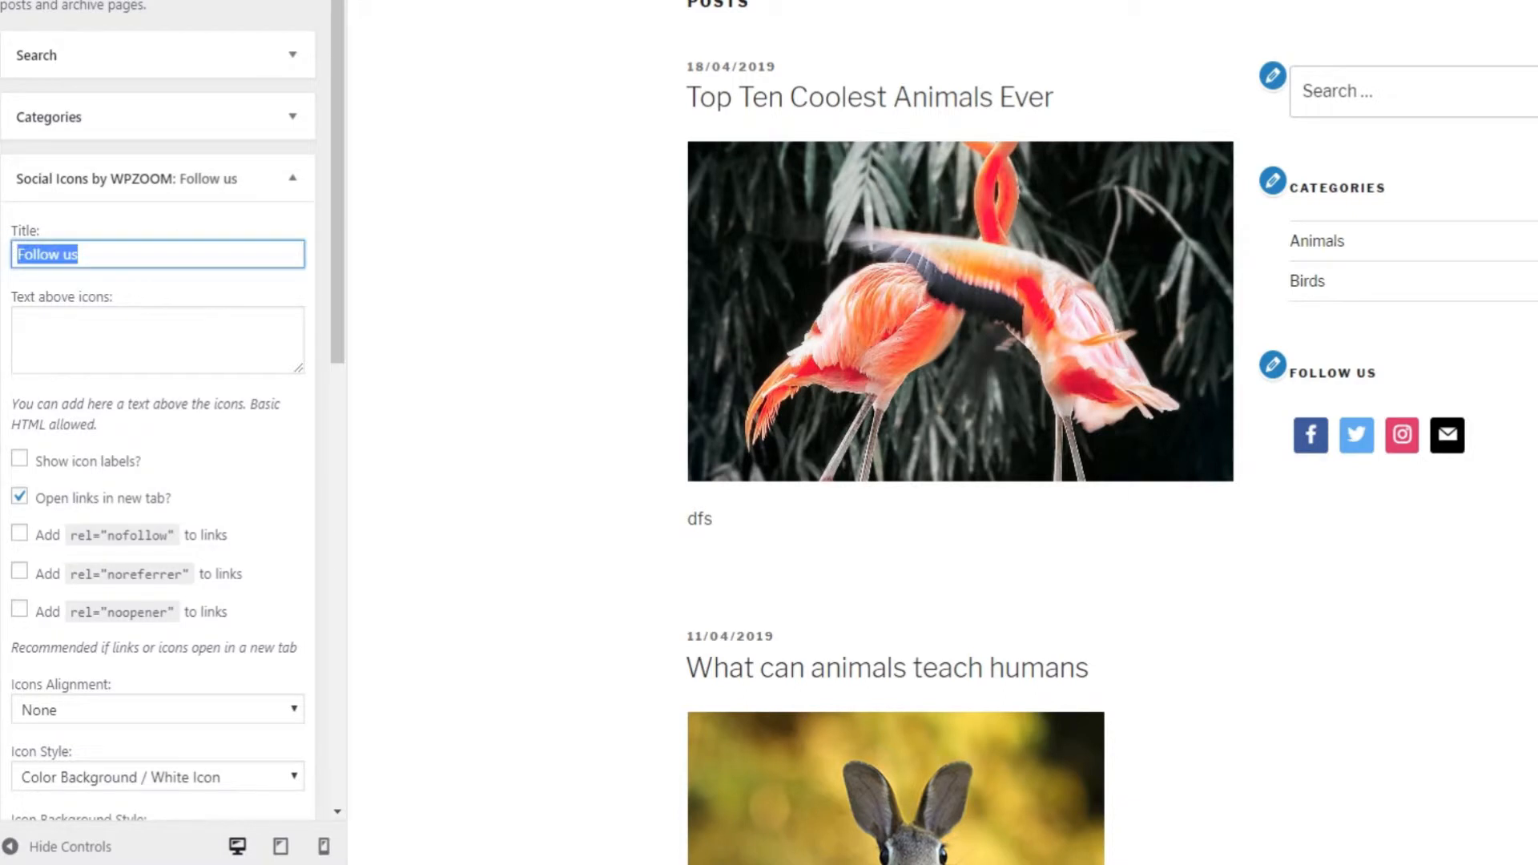
left_click(90, 256)
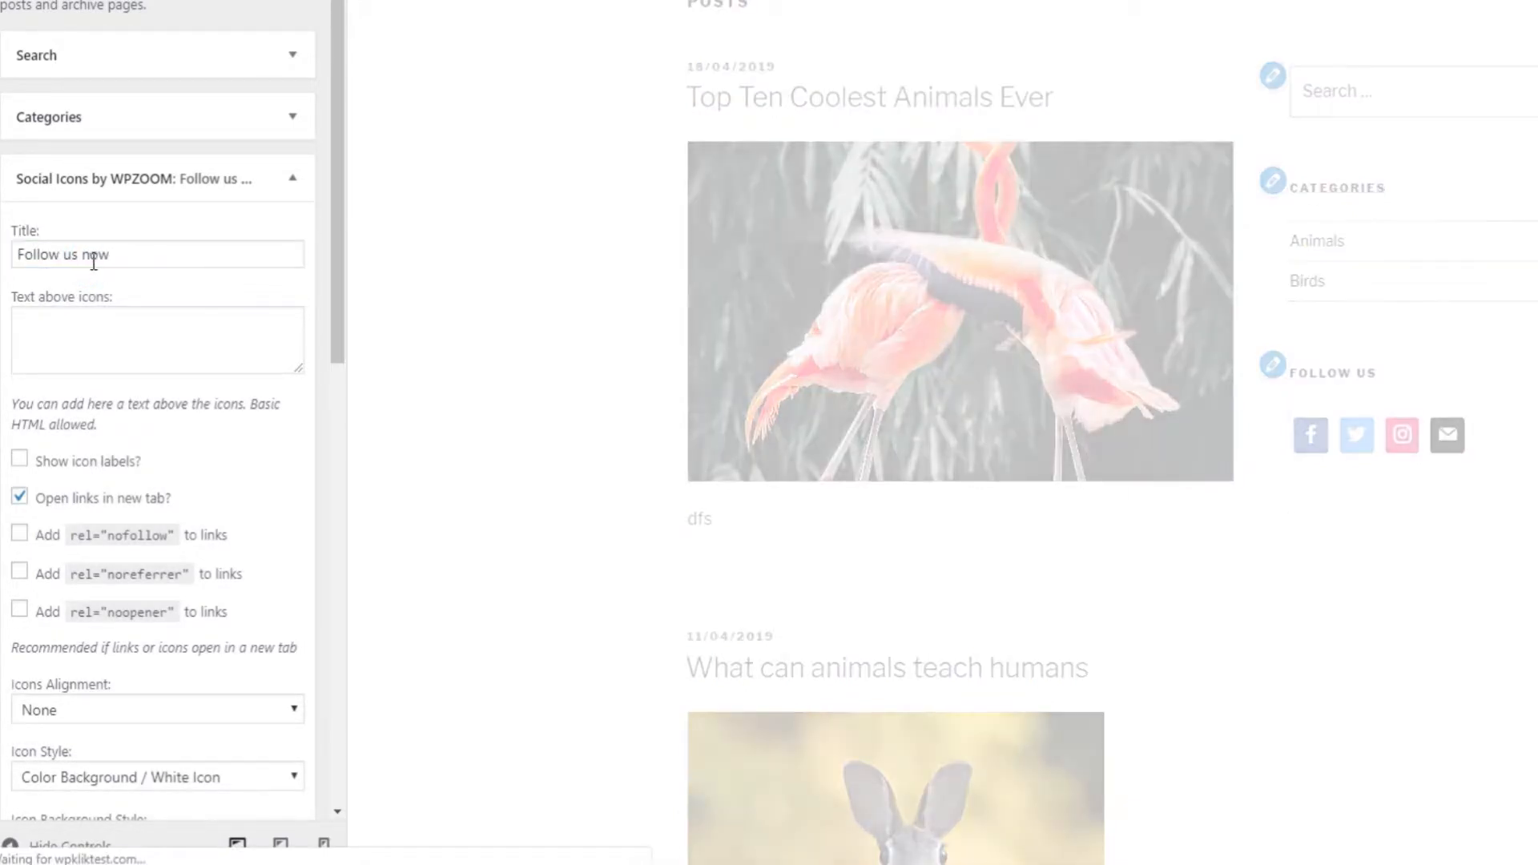
left_click_drag(1417, 374, 1310, 374)
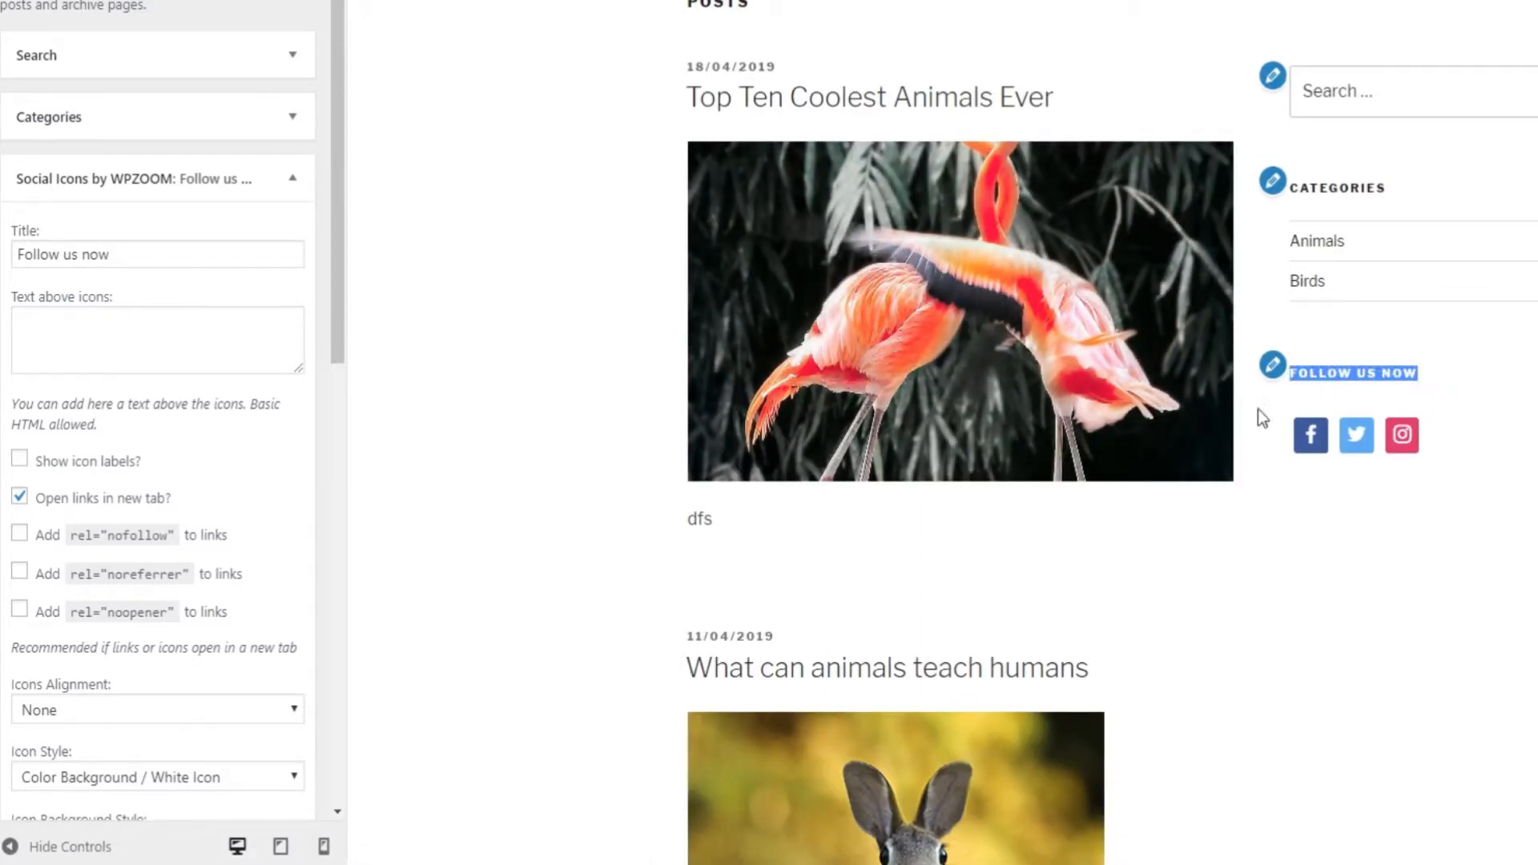
left_click_drag(340, 290, 326, 450)
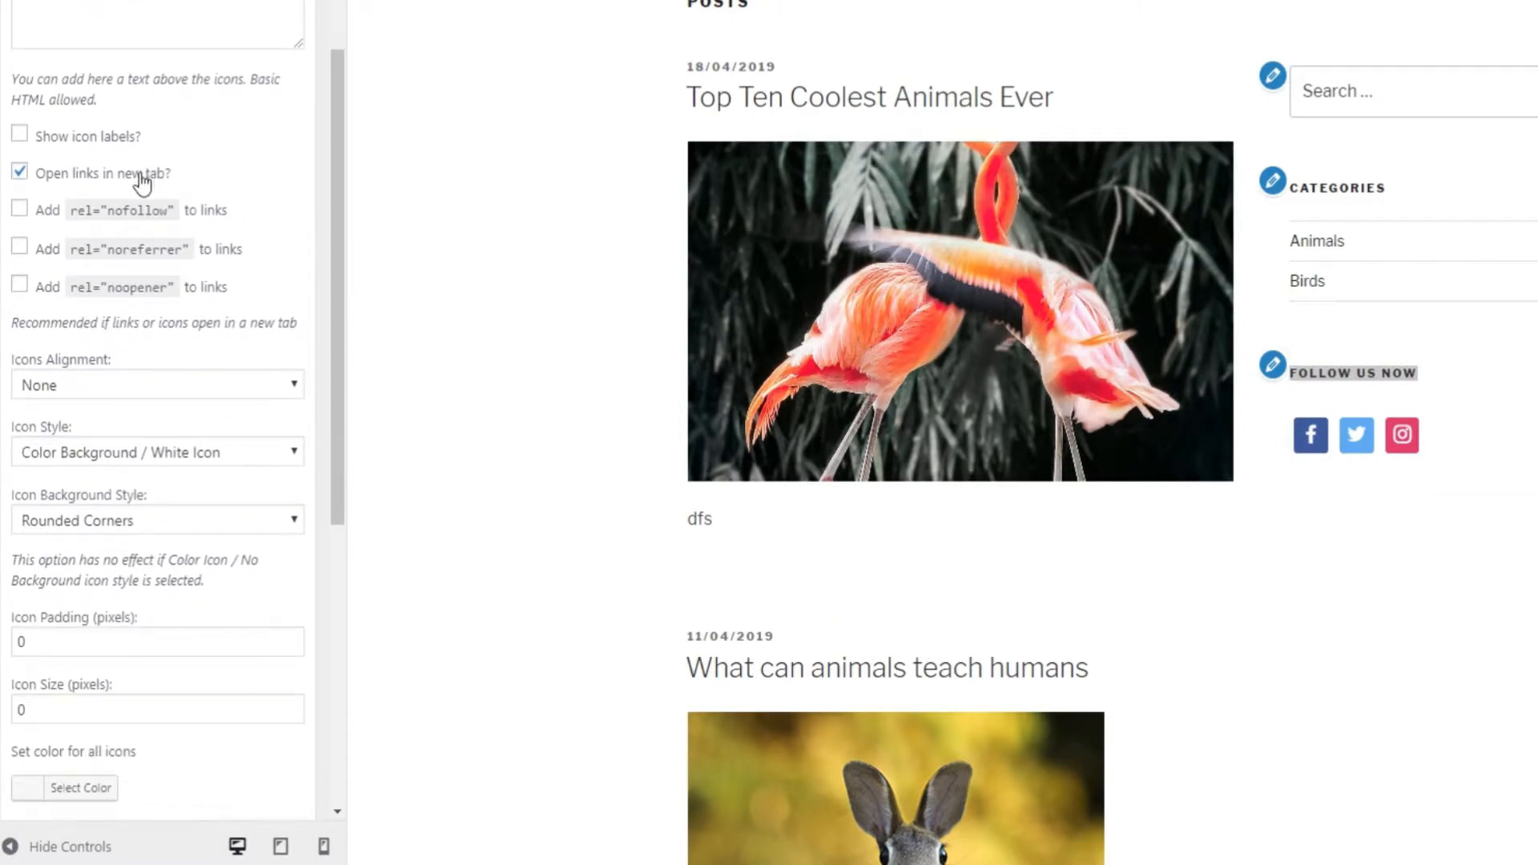
Enable rel="nofollow" and icon labels, and relabel the Facebook icon 'Facebook Page'.
left_click(20, 210)
left_click(84, 141)
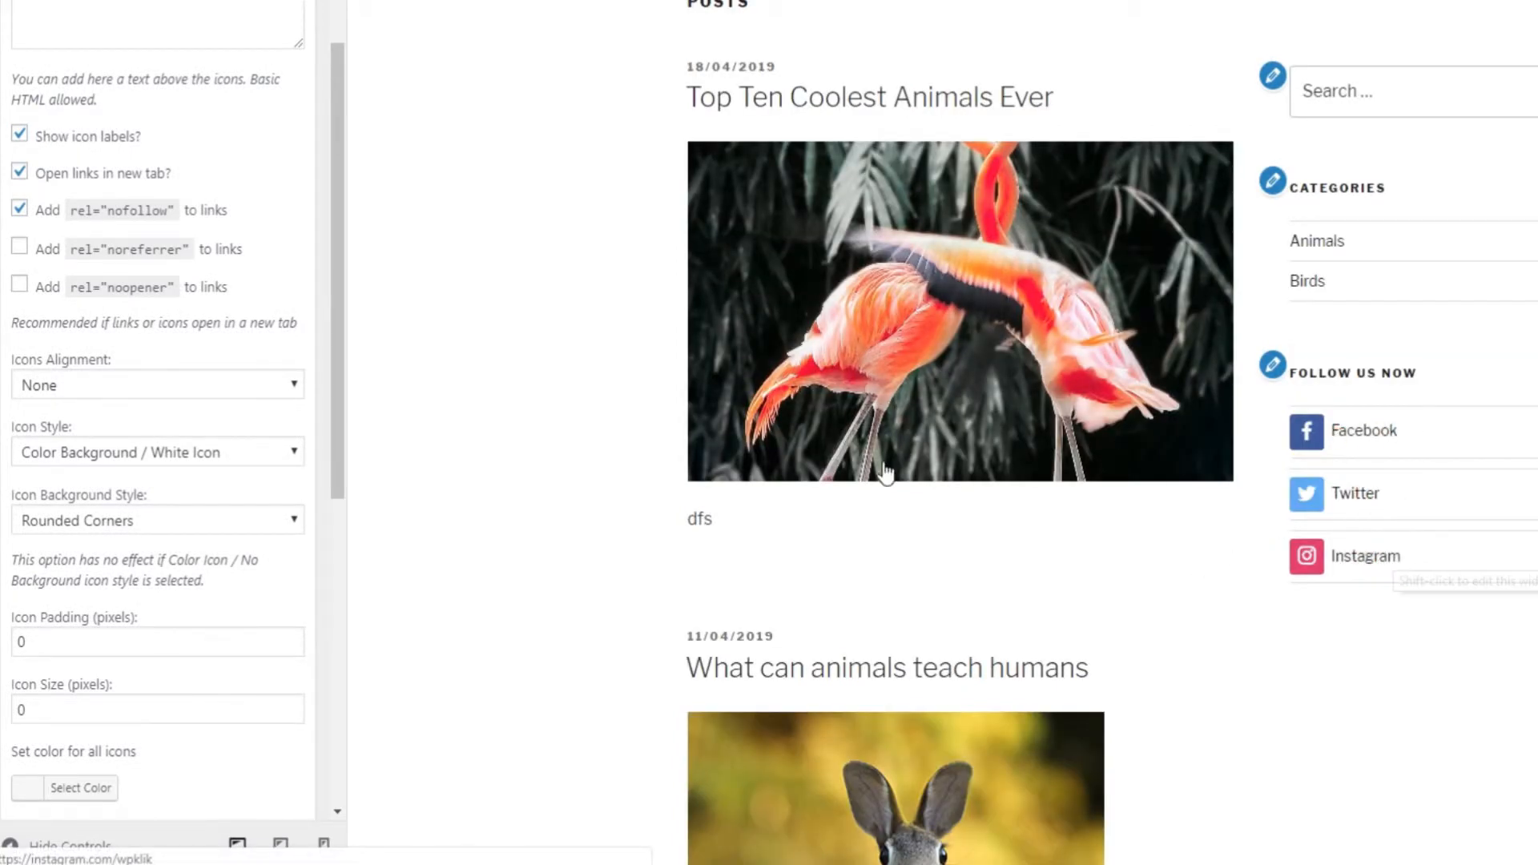
left_click_drag(339, 104, 316, 417)
left_click(199, 345)
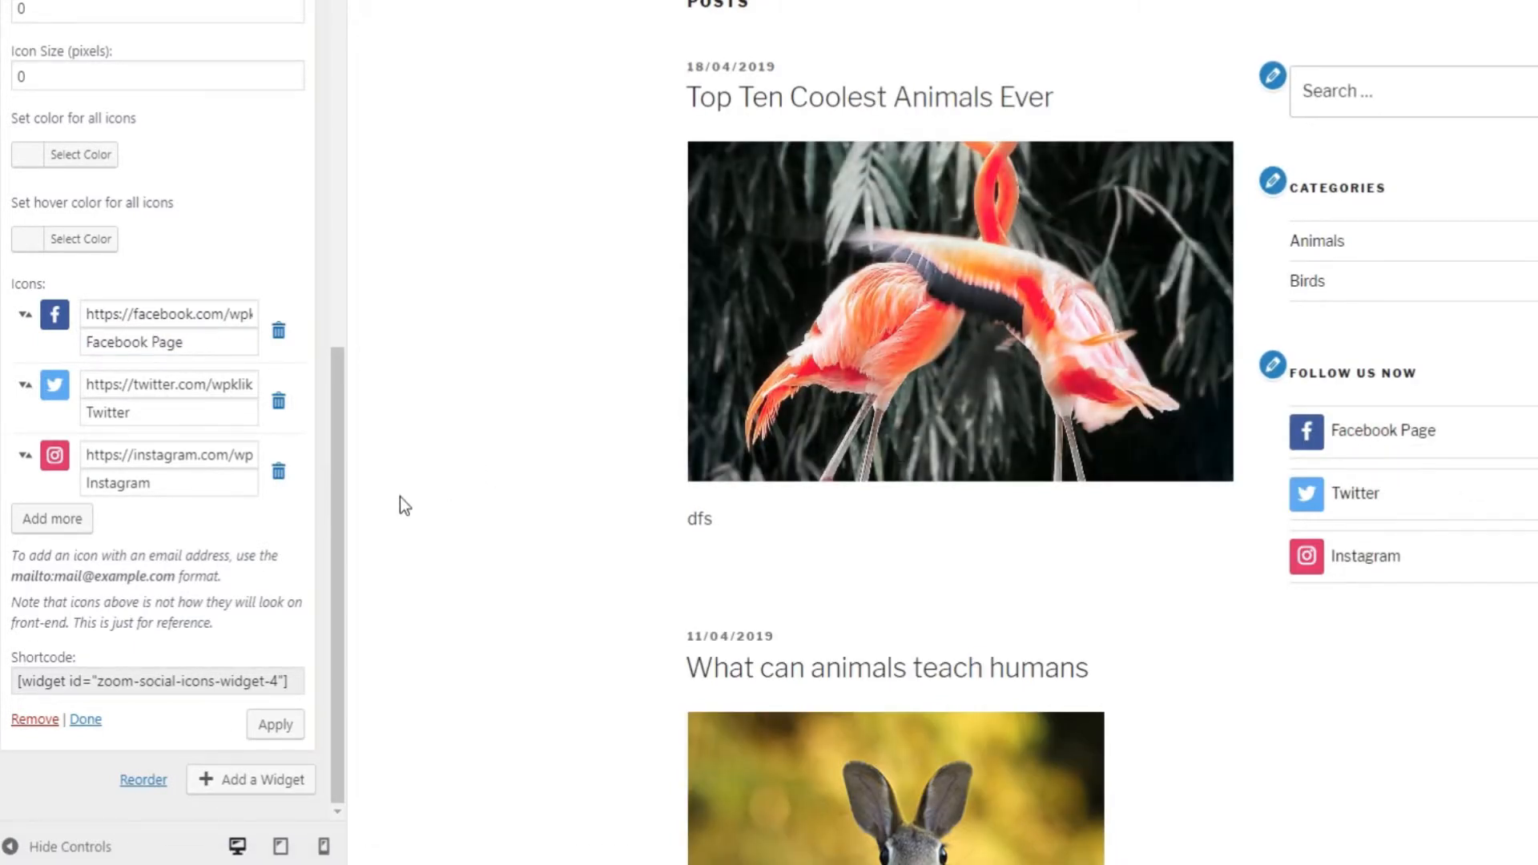
left_click_drag(340, 503, 343, 310)
left_click(184, 158)
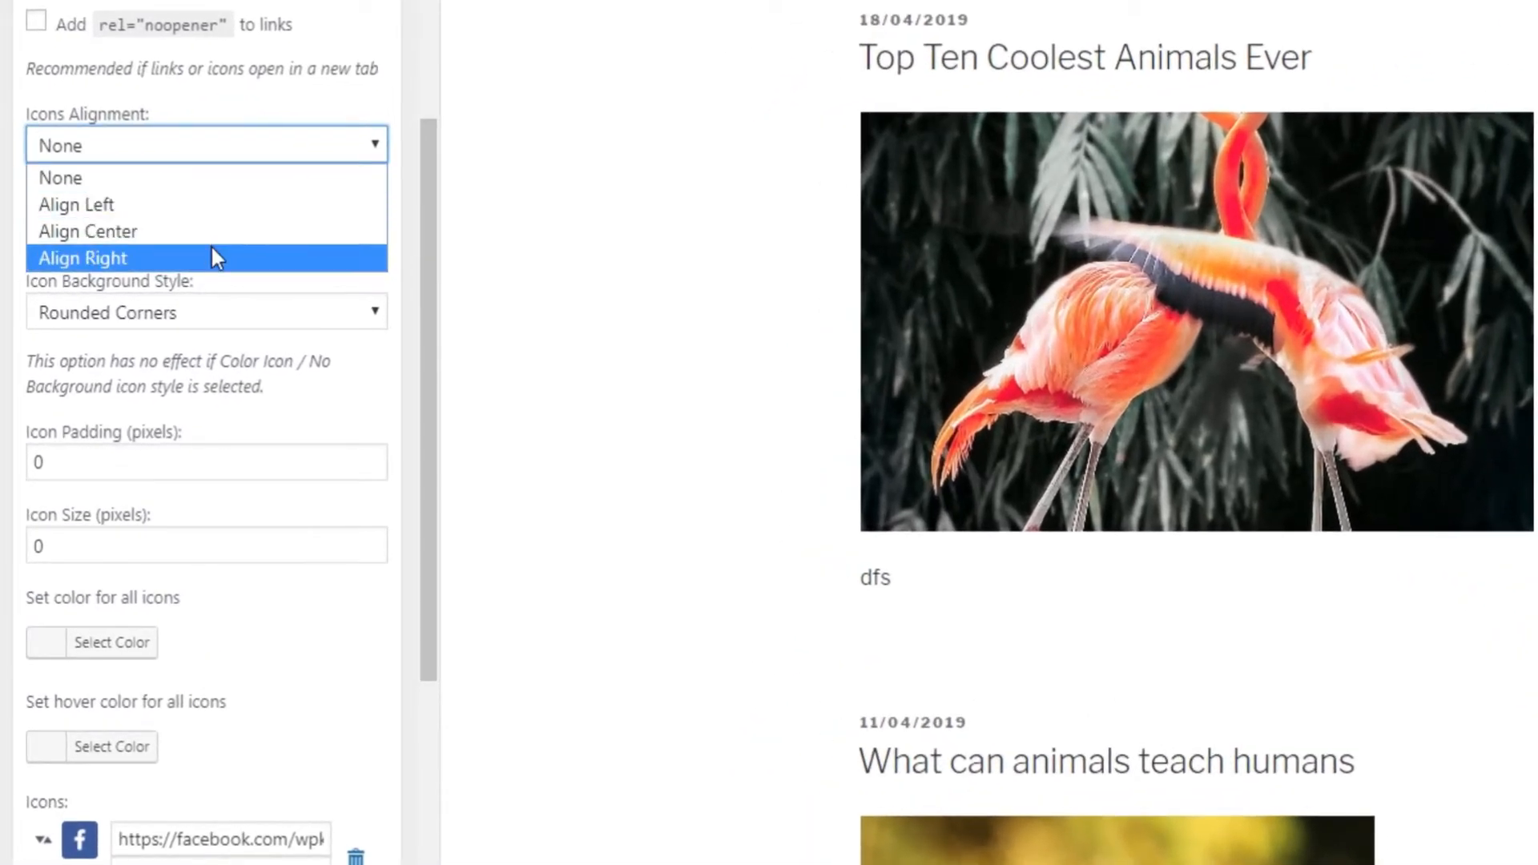
Leave icon alignment at None and keep the Color Background / White Icon style.
left_click(418, 319)
left_click(318, 234)
left_click(424, 292)
Set icon padding and icon size to 10, keep Rounded Corners, and publish.
scroll(338, 465, "down", 1)
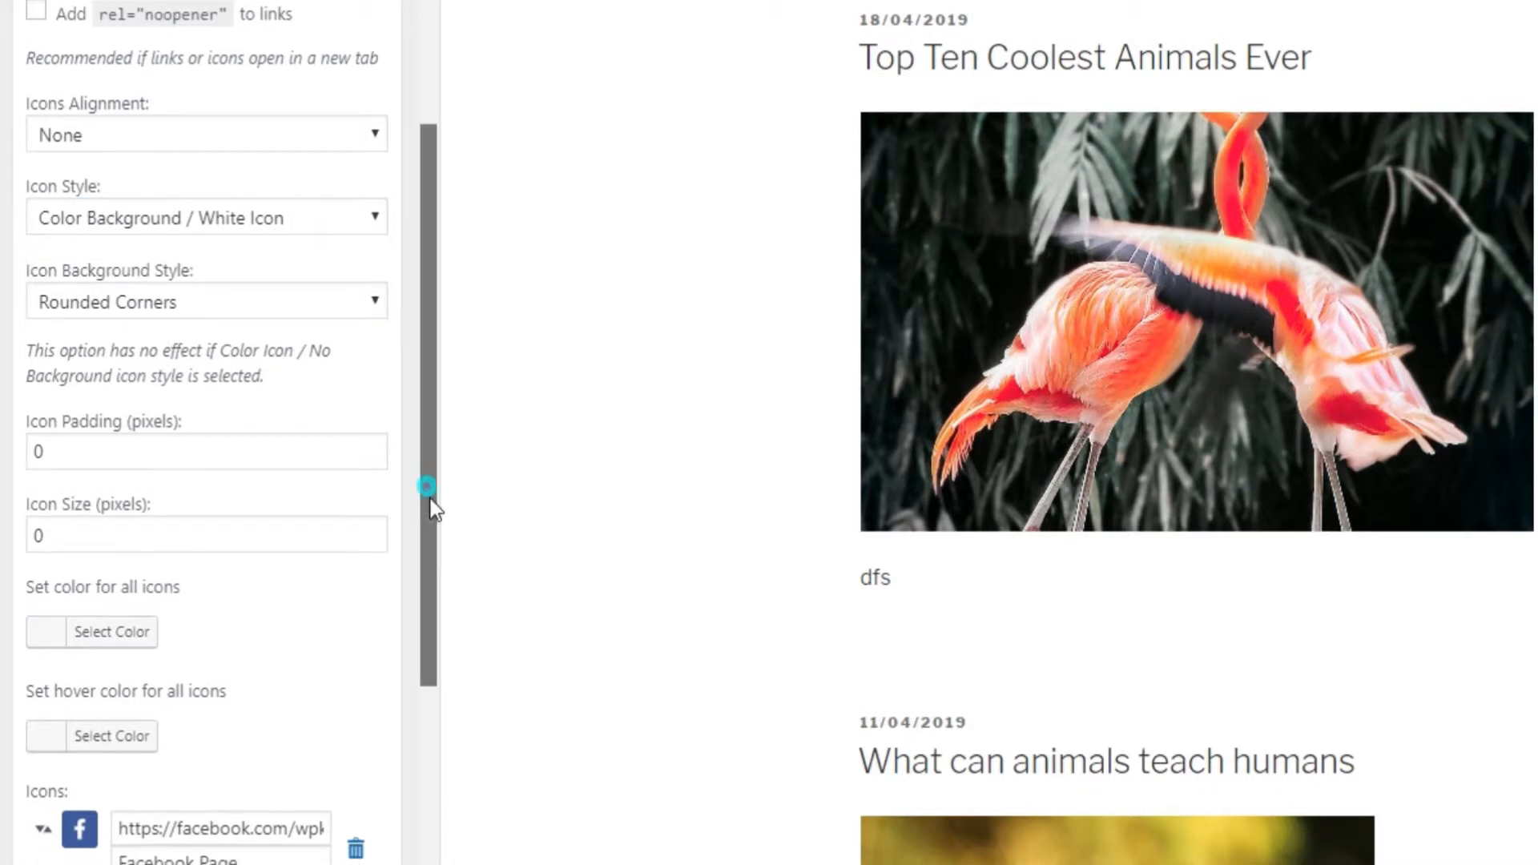
double_click(209, 356)
type("10")
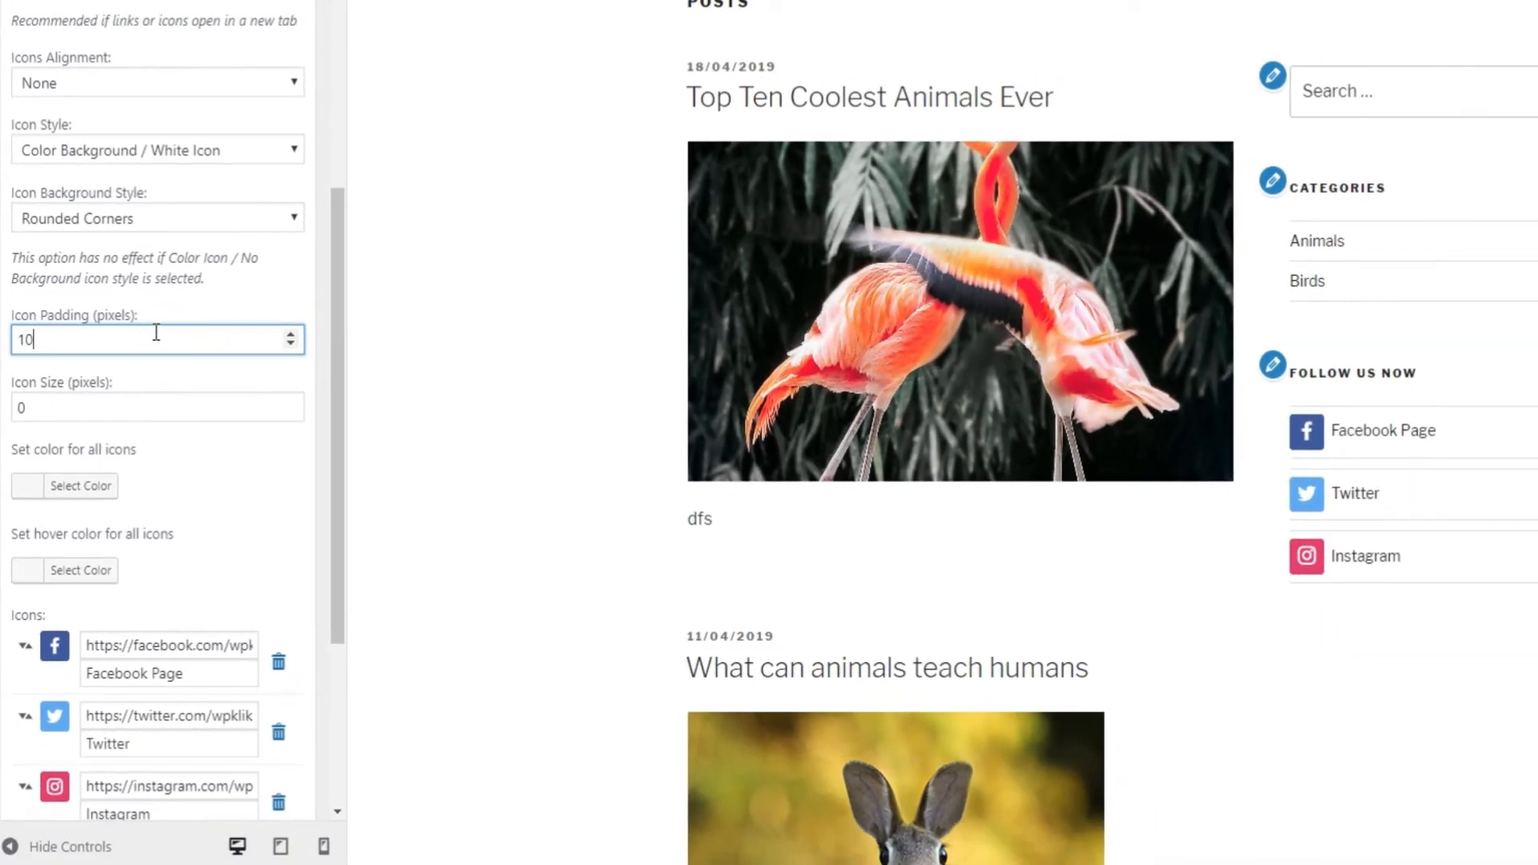
double_click(167, 407)
type("10")
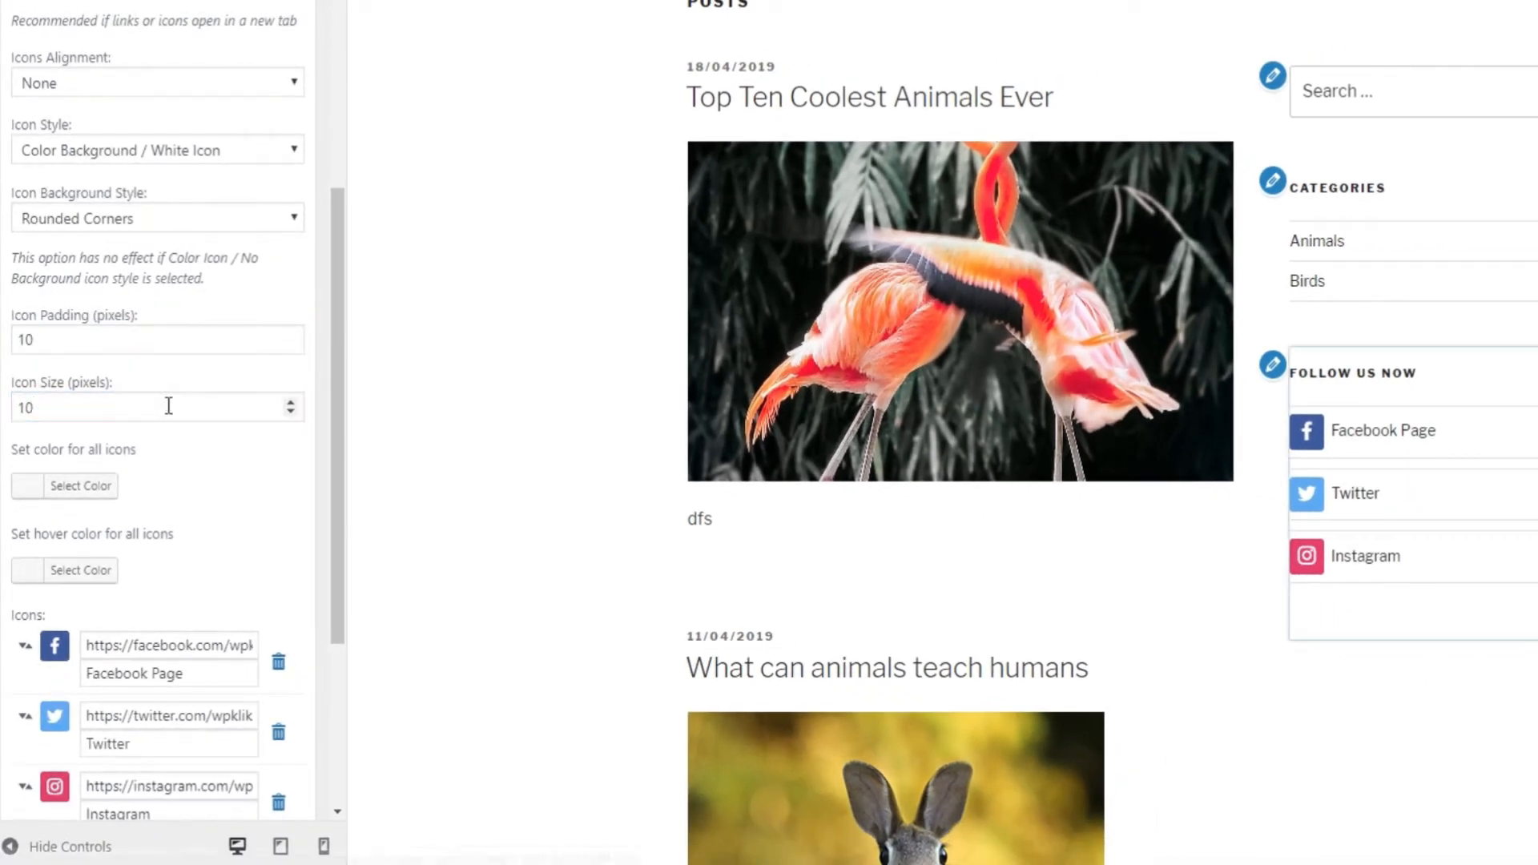
left_click(223, 229)
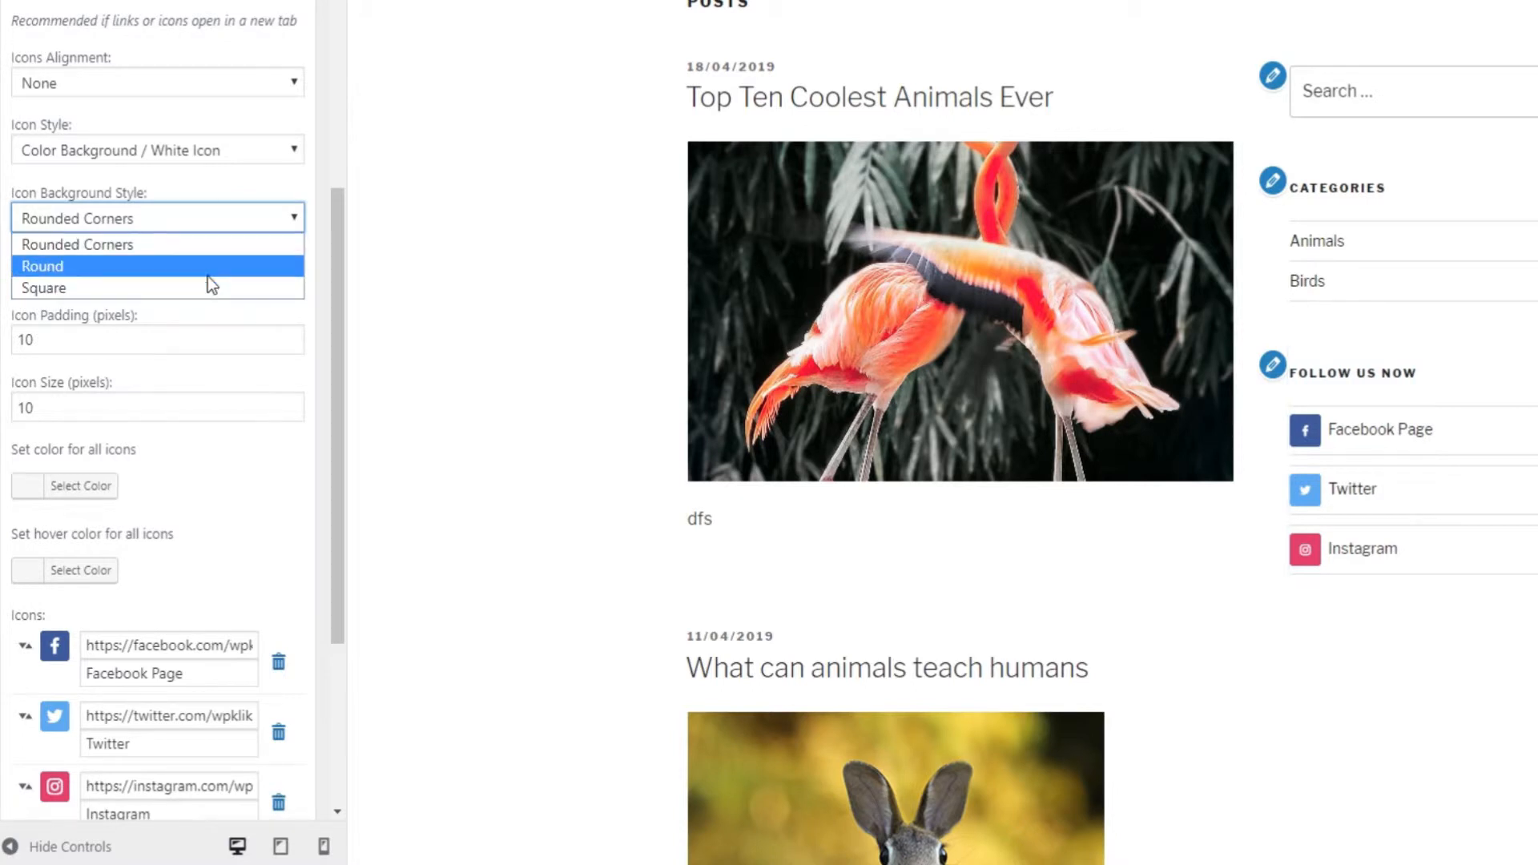
left_click(212, 246)
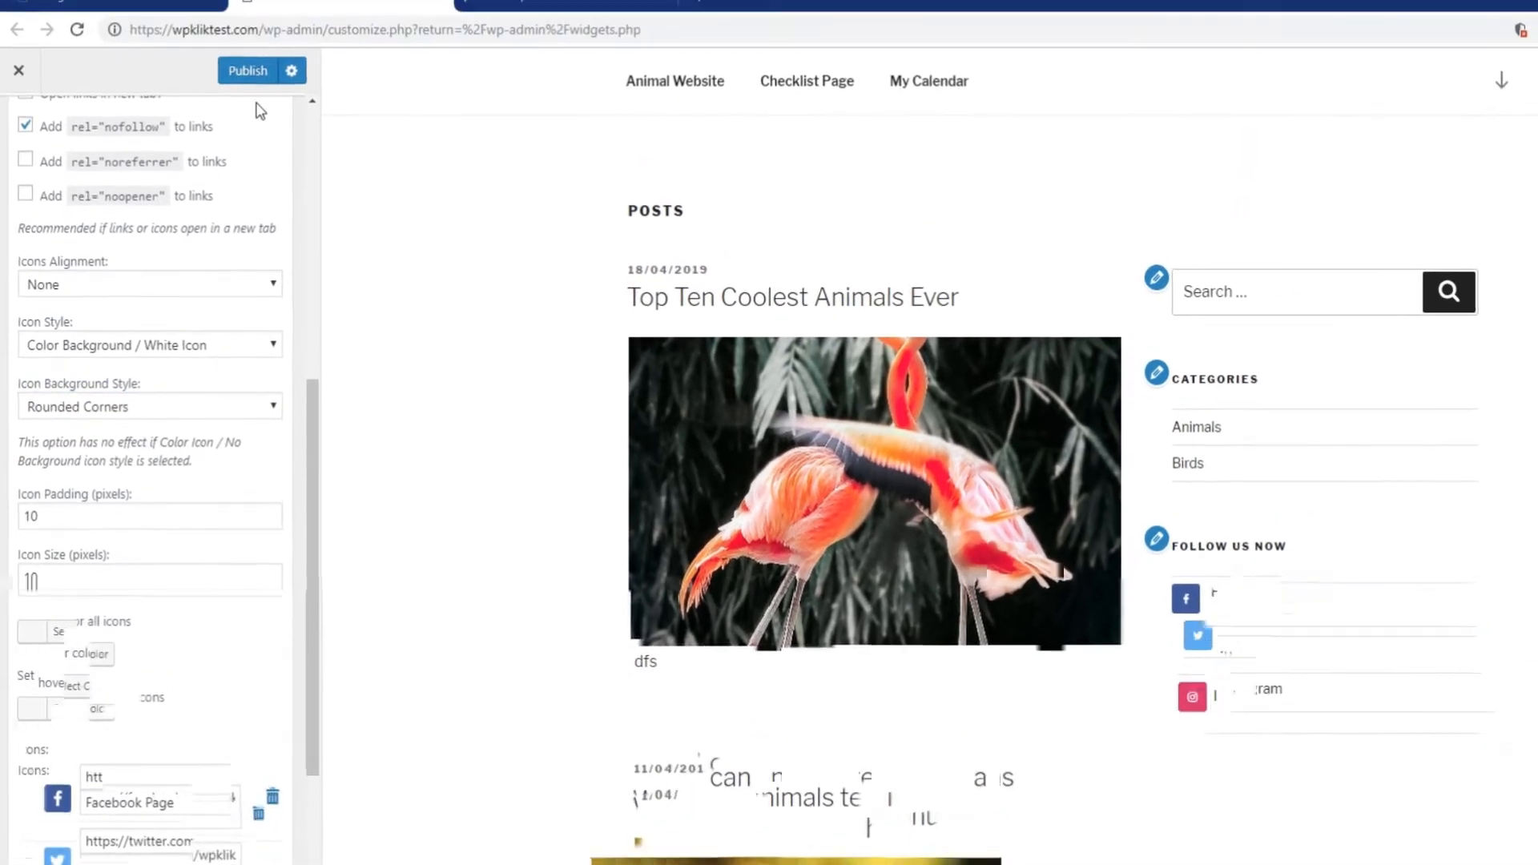
left_click(250, 73)
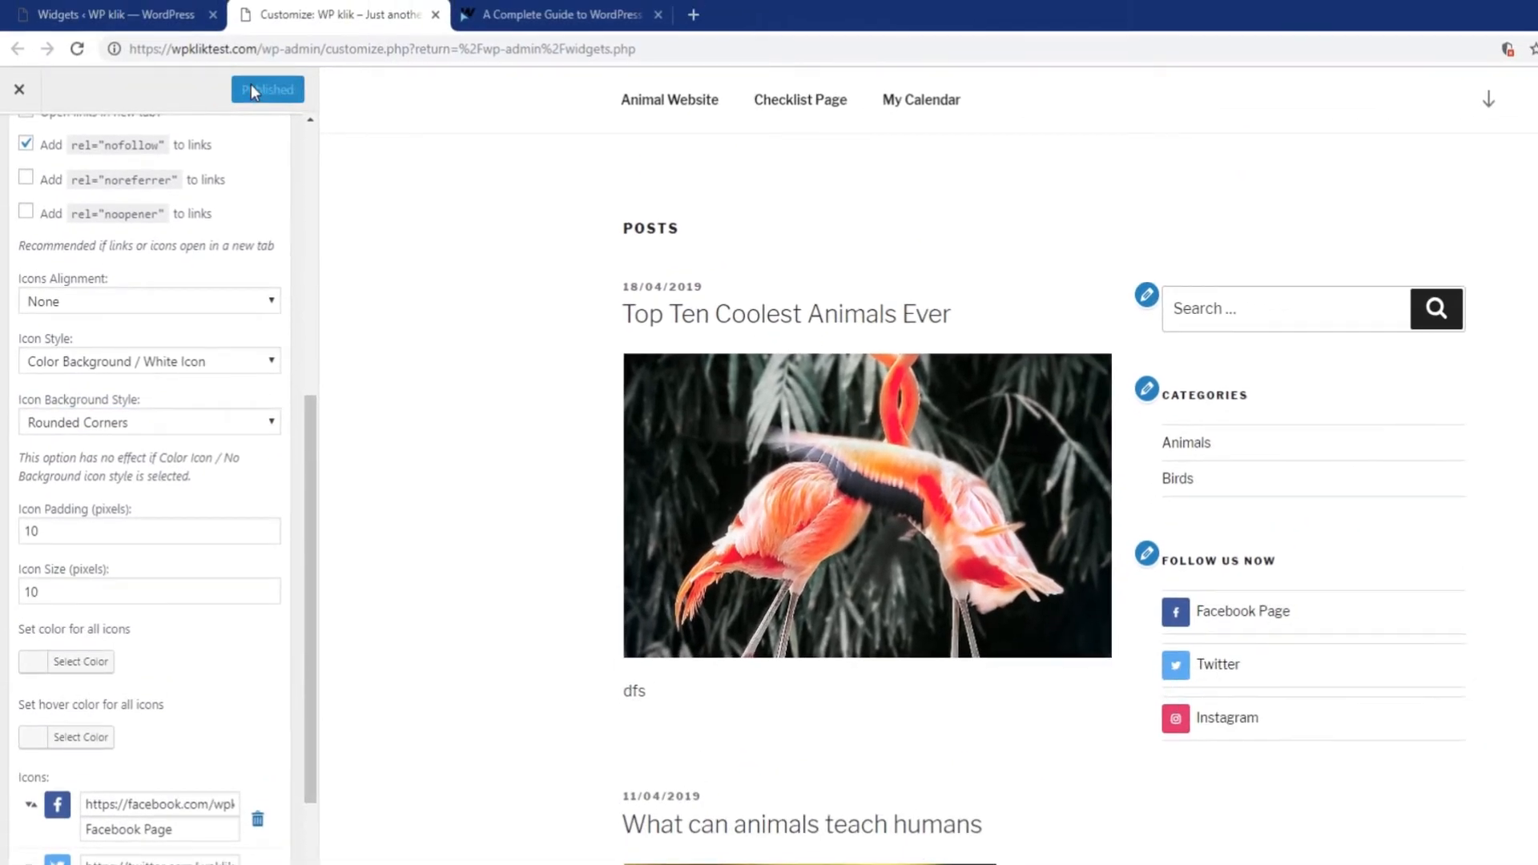
left_click(152, 14)
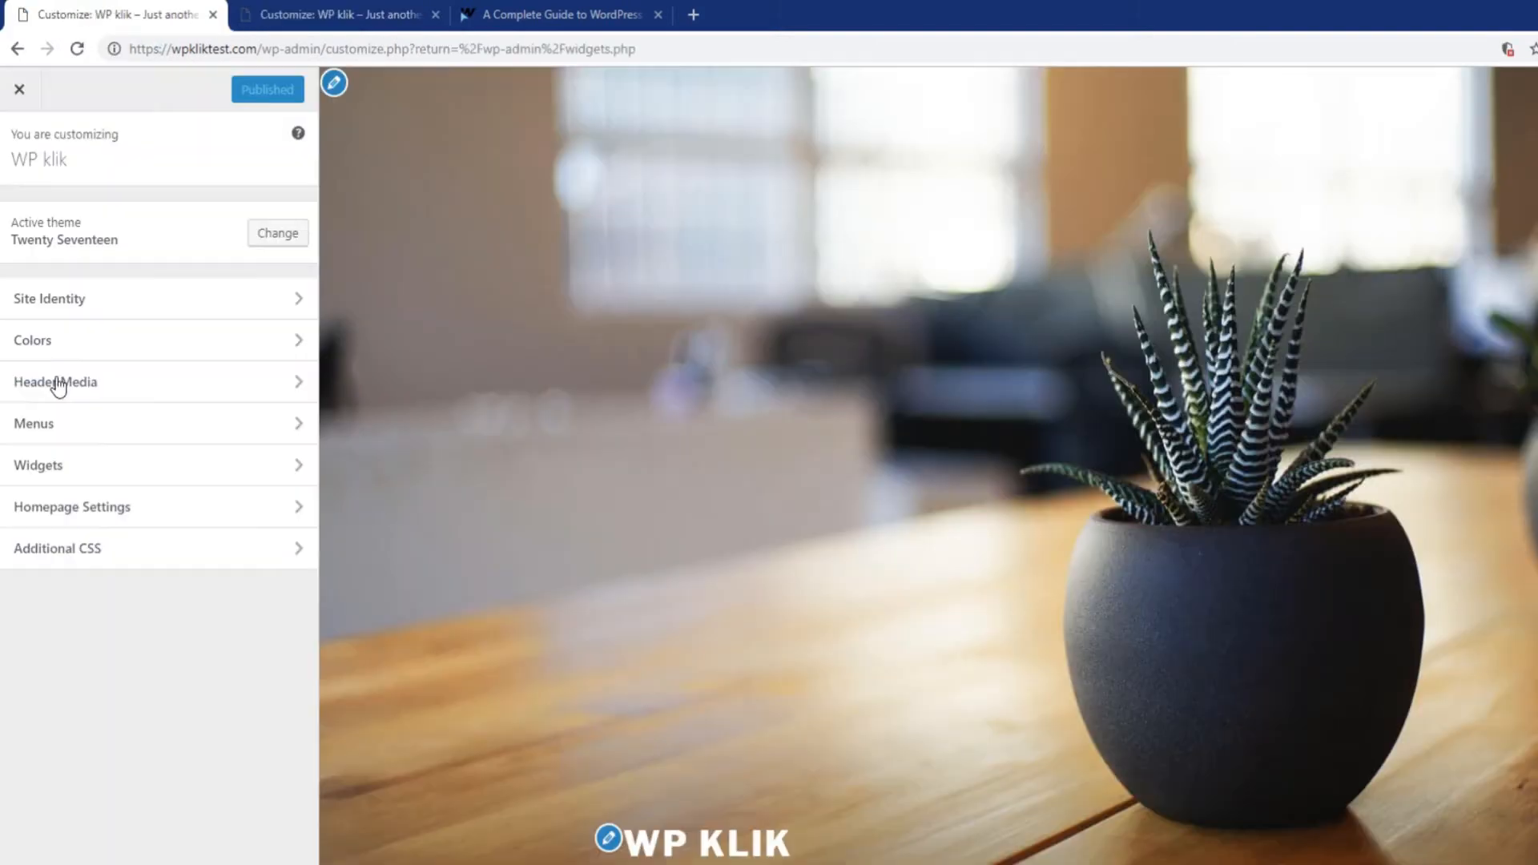
Open Additional CSS, place the cursor below the .relpos rule, and scroll the preview to the widget.
left_click(78, 556)
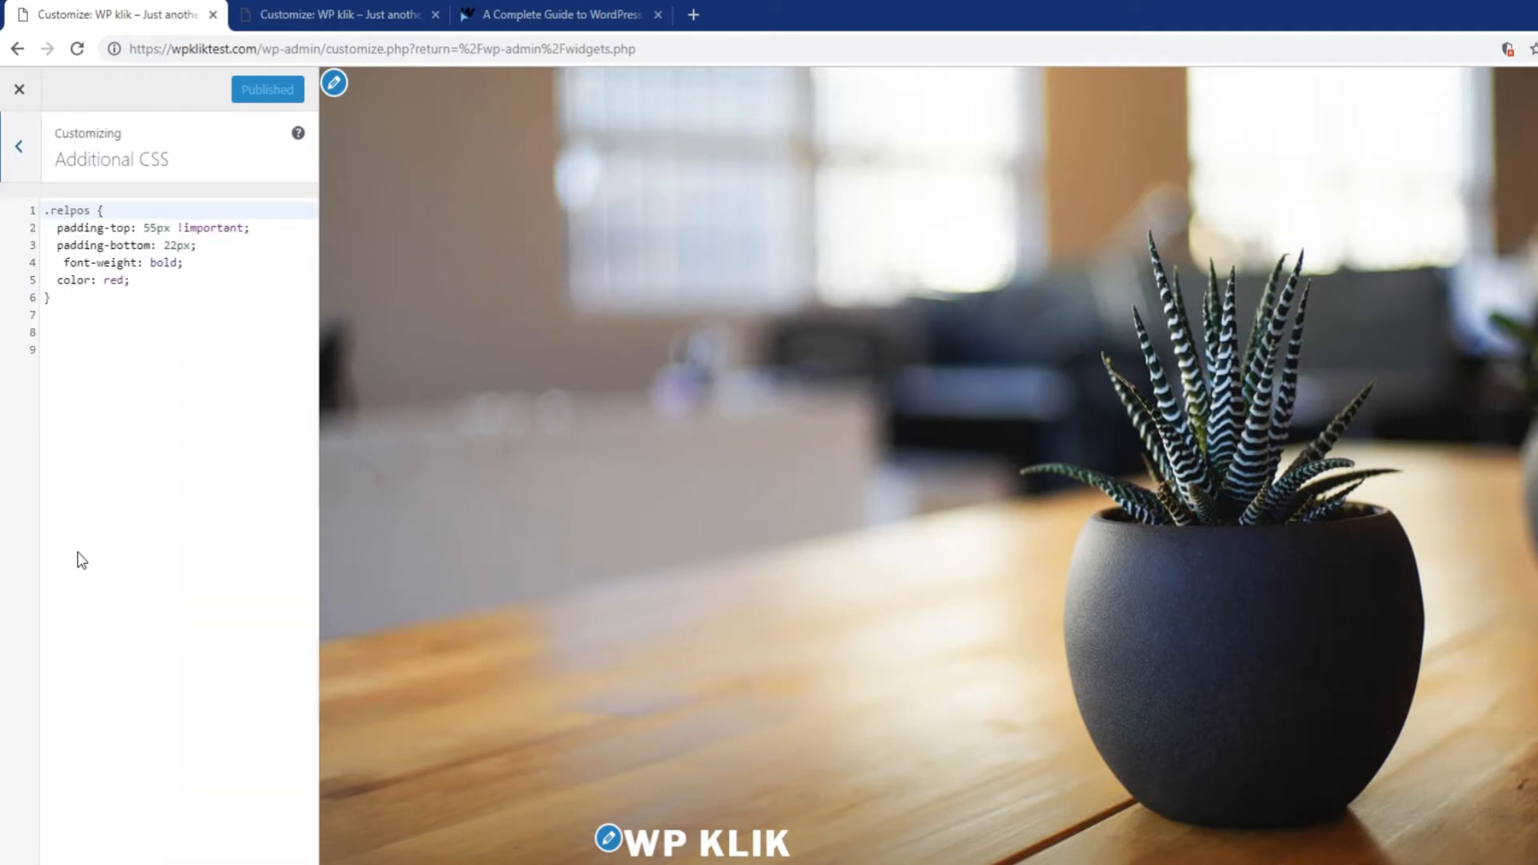
left_click(191, 470)
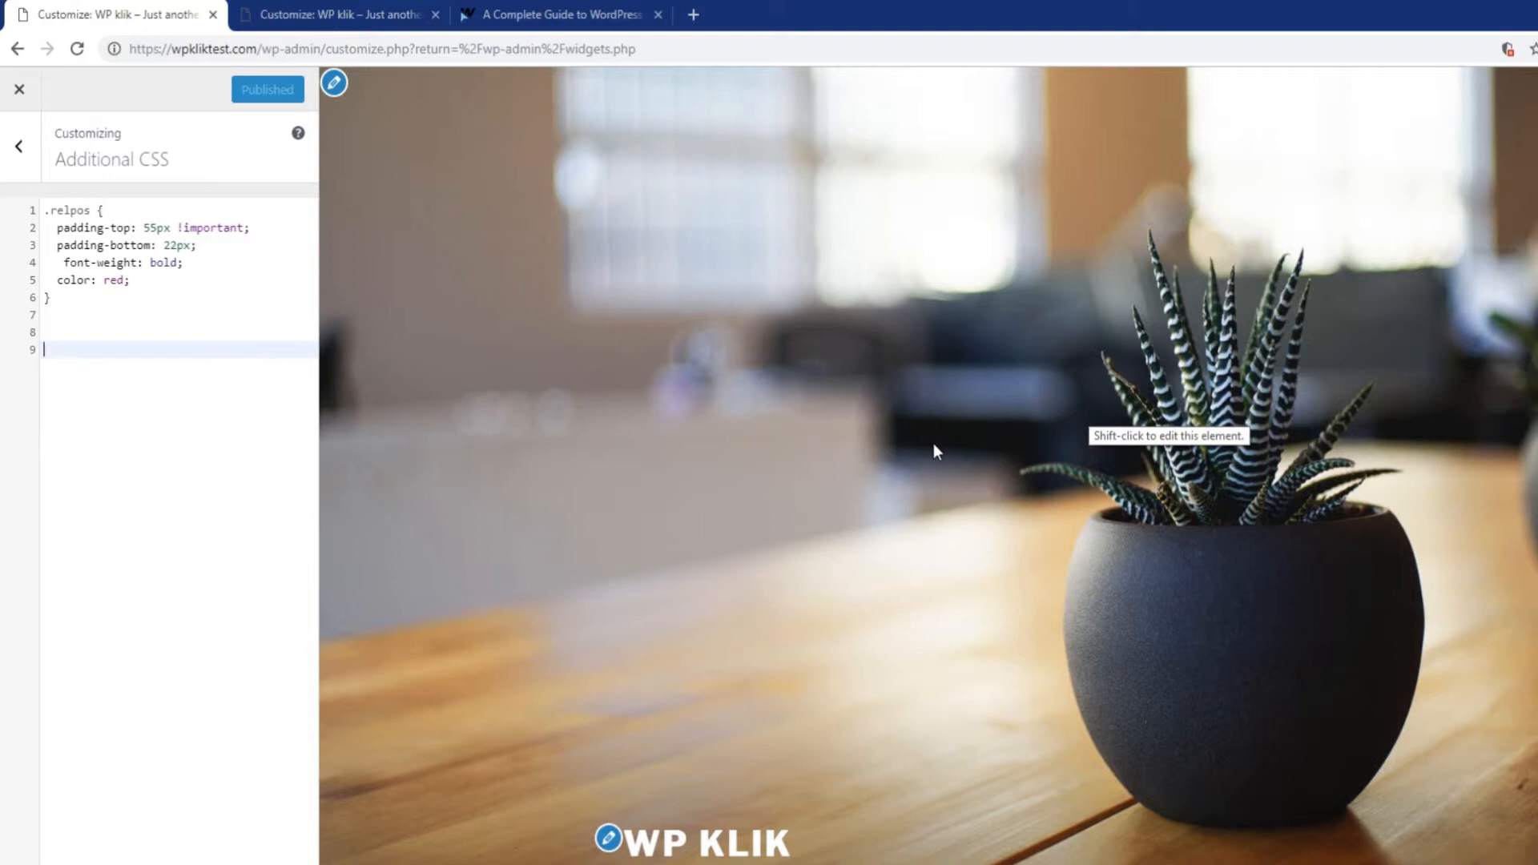
scroll(934, 444, "down", 10)
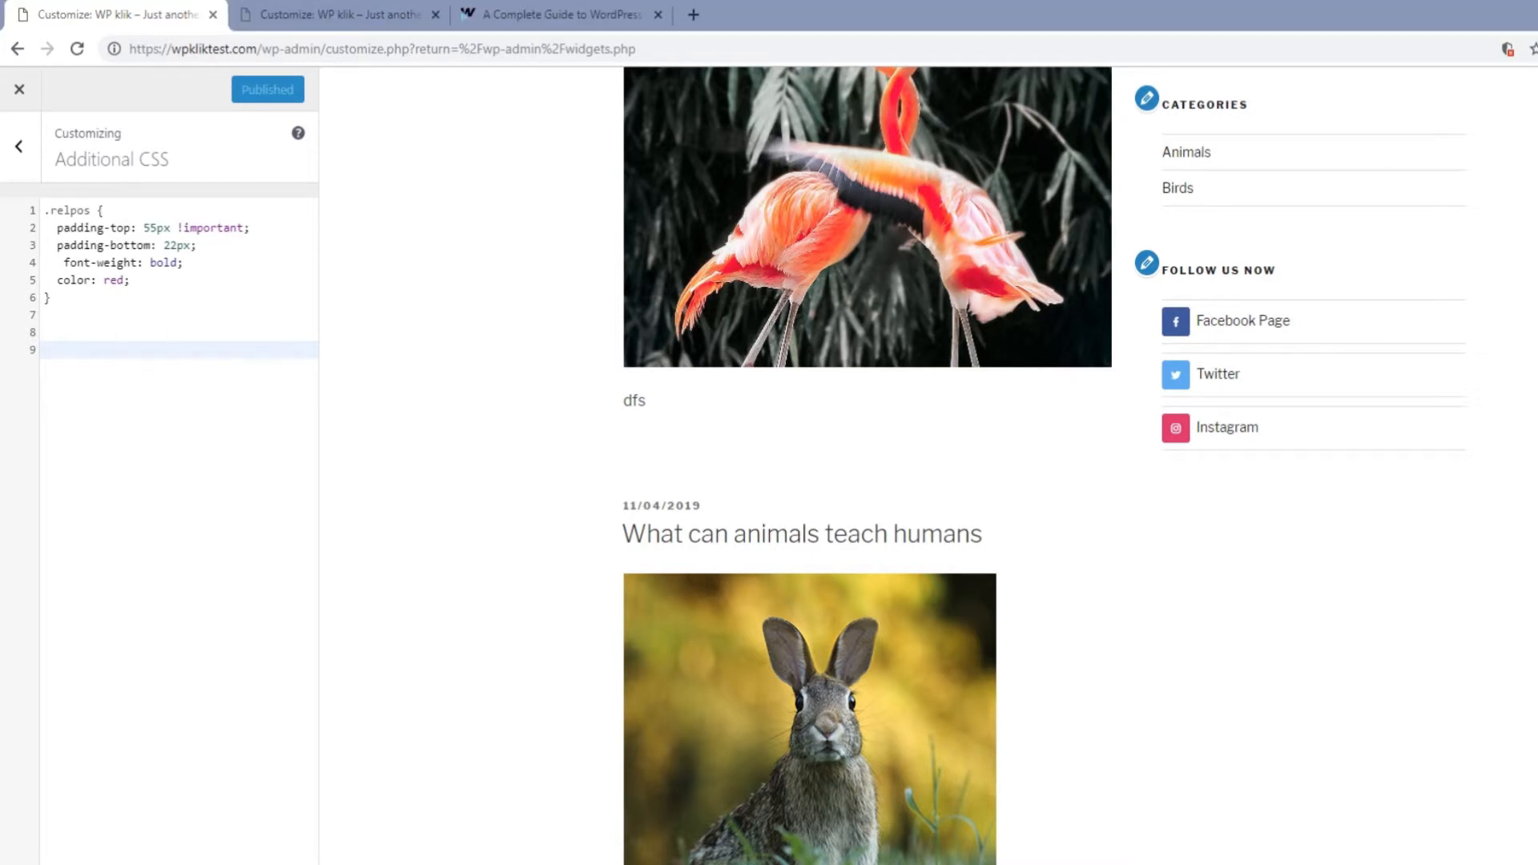
Copy the guide's .zoom-social-icons-list padding-top: 15px rule into Additional CSS.
left_click(521, 15)
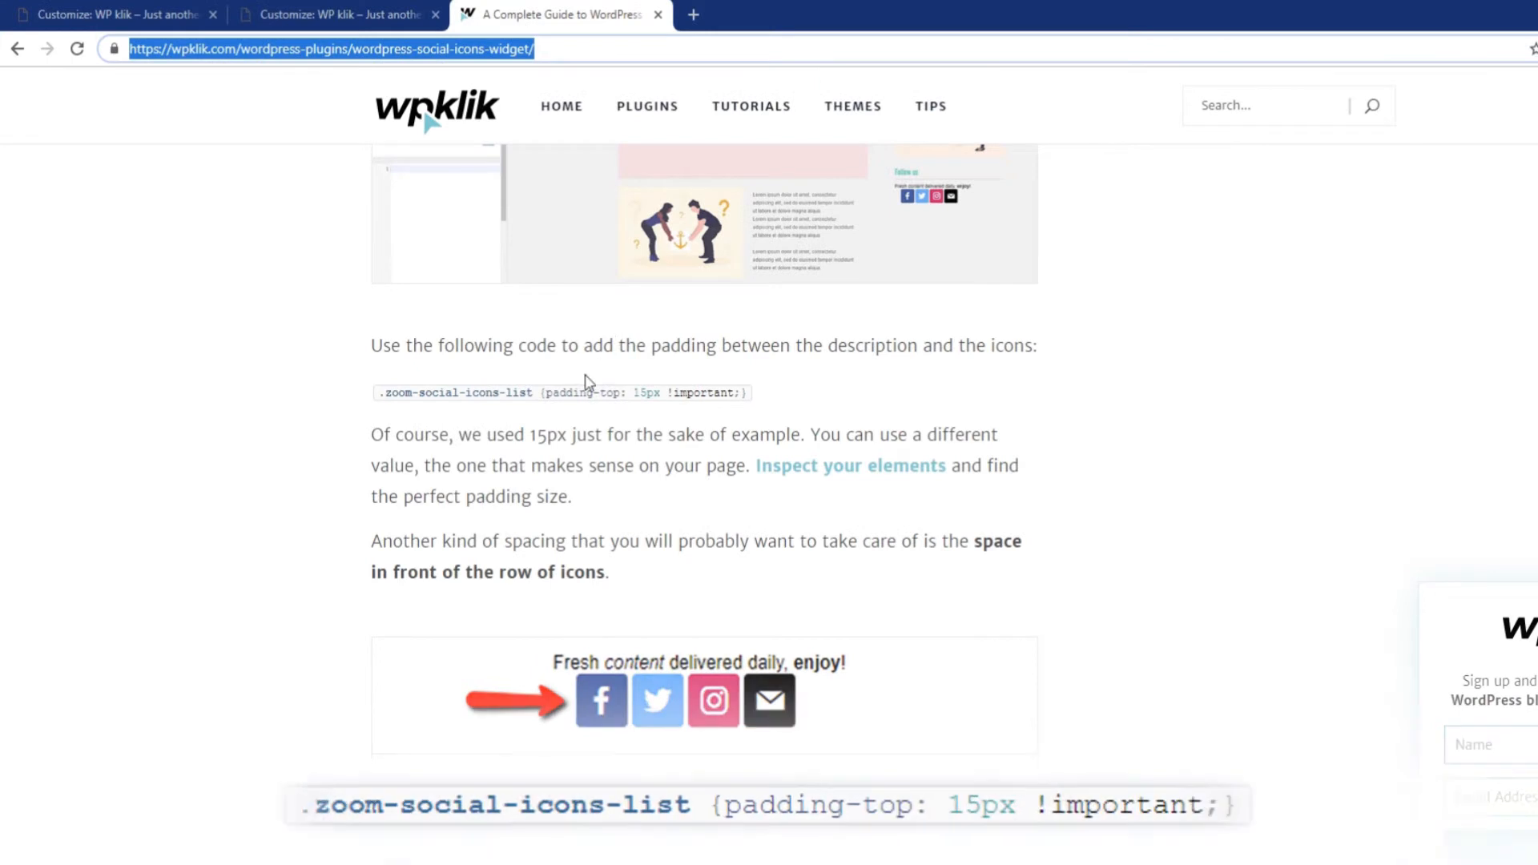
mouse_move(385, 389)
left_mouse_down()
mouse_move(748, 397)
mouse_move(378, 391)
left_mouse_up()
key("ctrl+c")
left_click(302, 11)
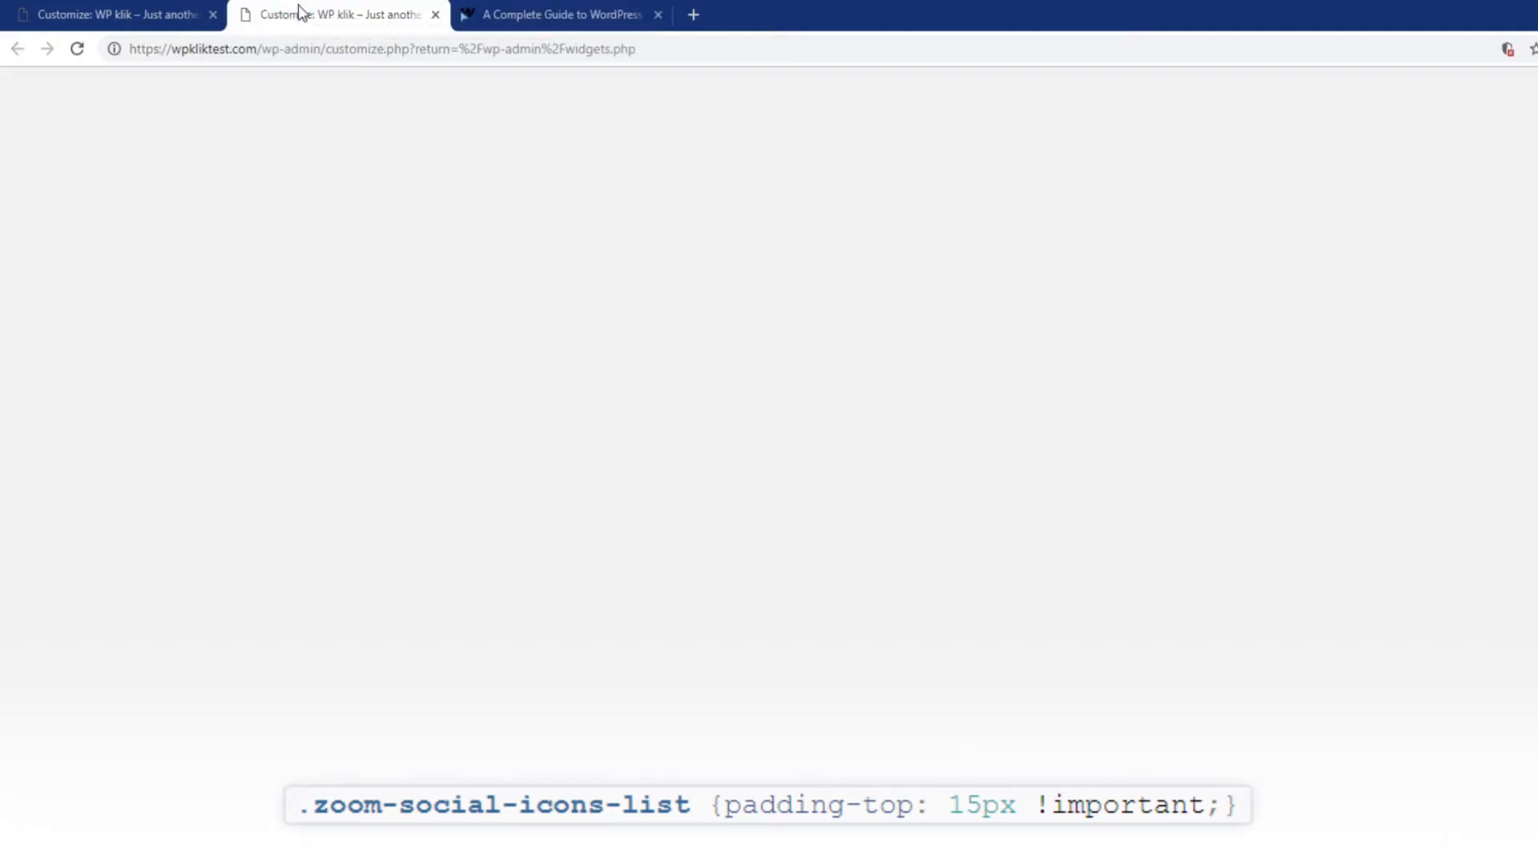
left_click(167, 13)
key("ctrl+v")
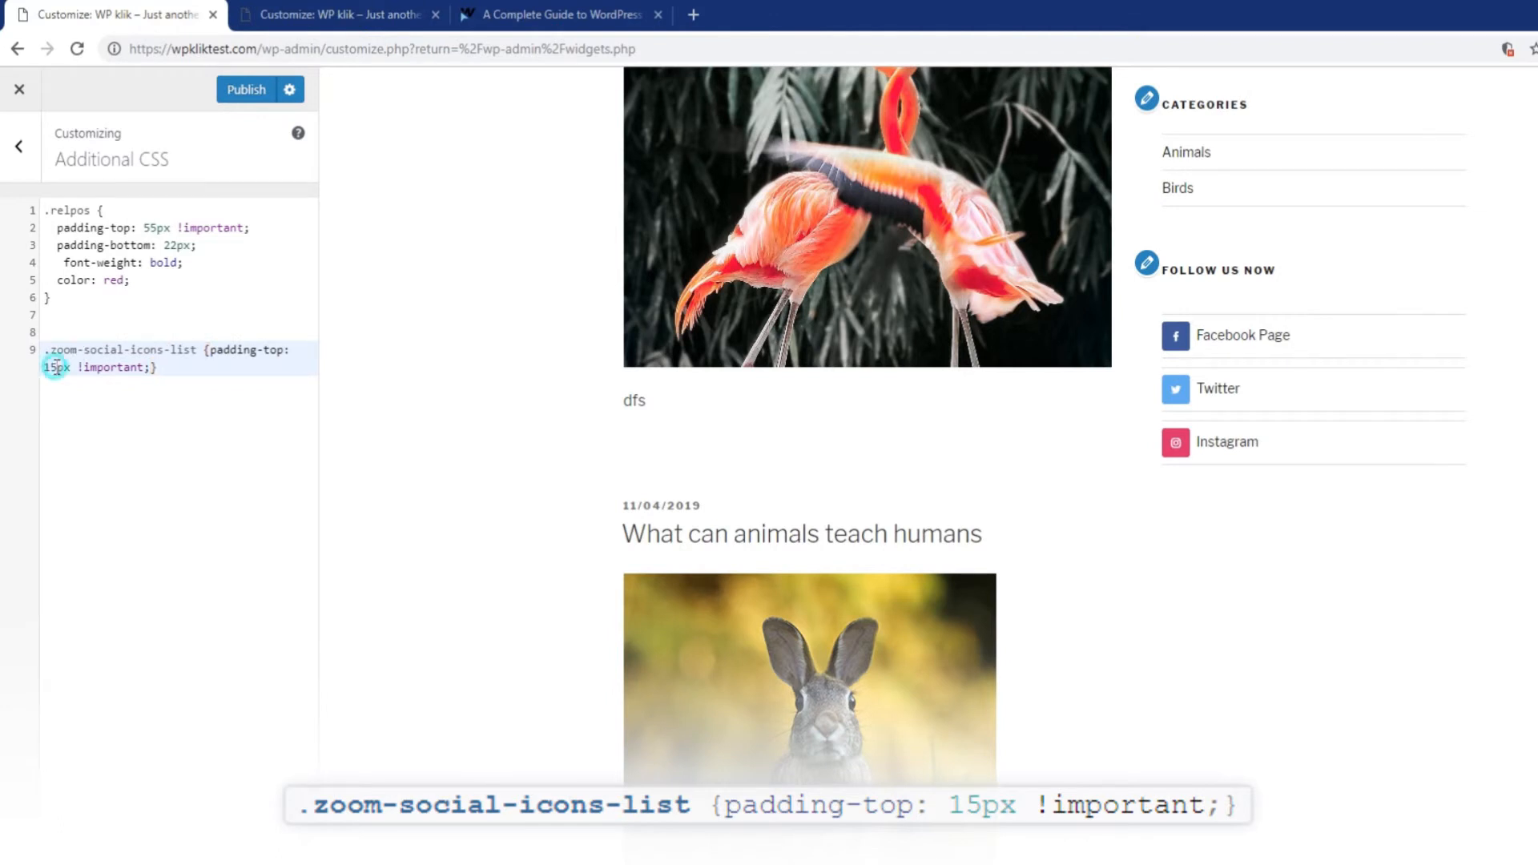
Change the pasted padding-top value to 50 and close the duplicate customizer page.
left_click_drag(51, 366, 47, 369)
type("50")
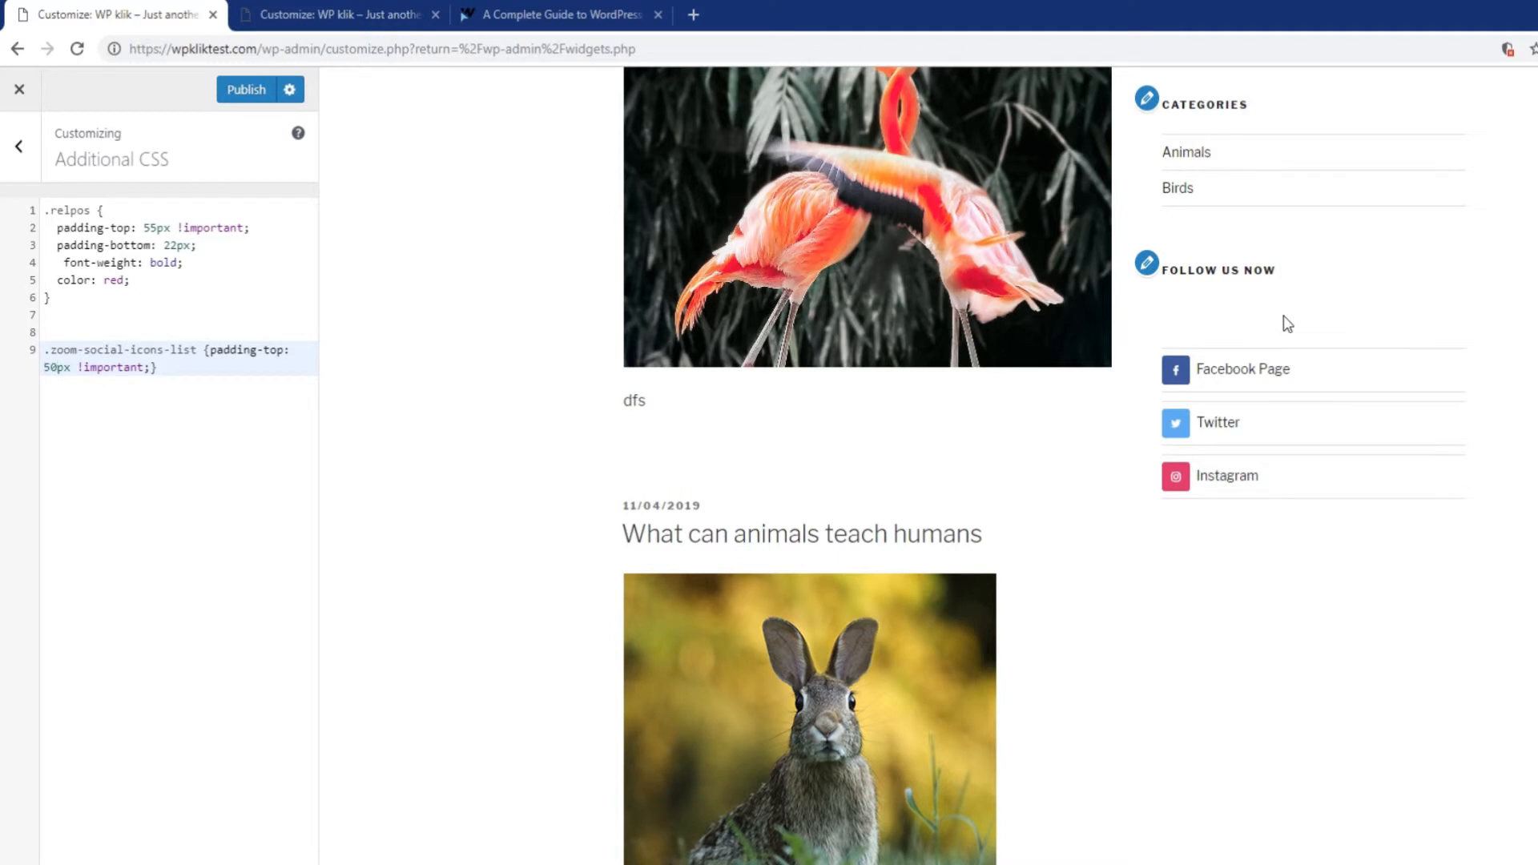
left_click(382, 13)
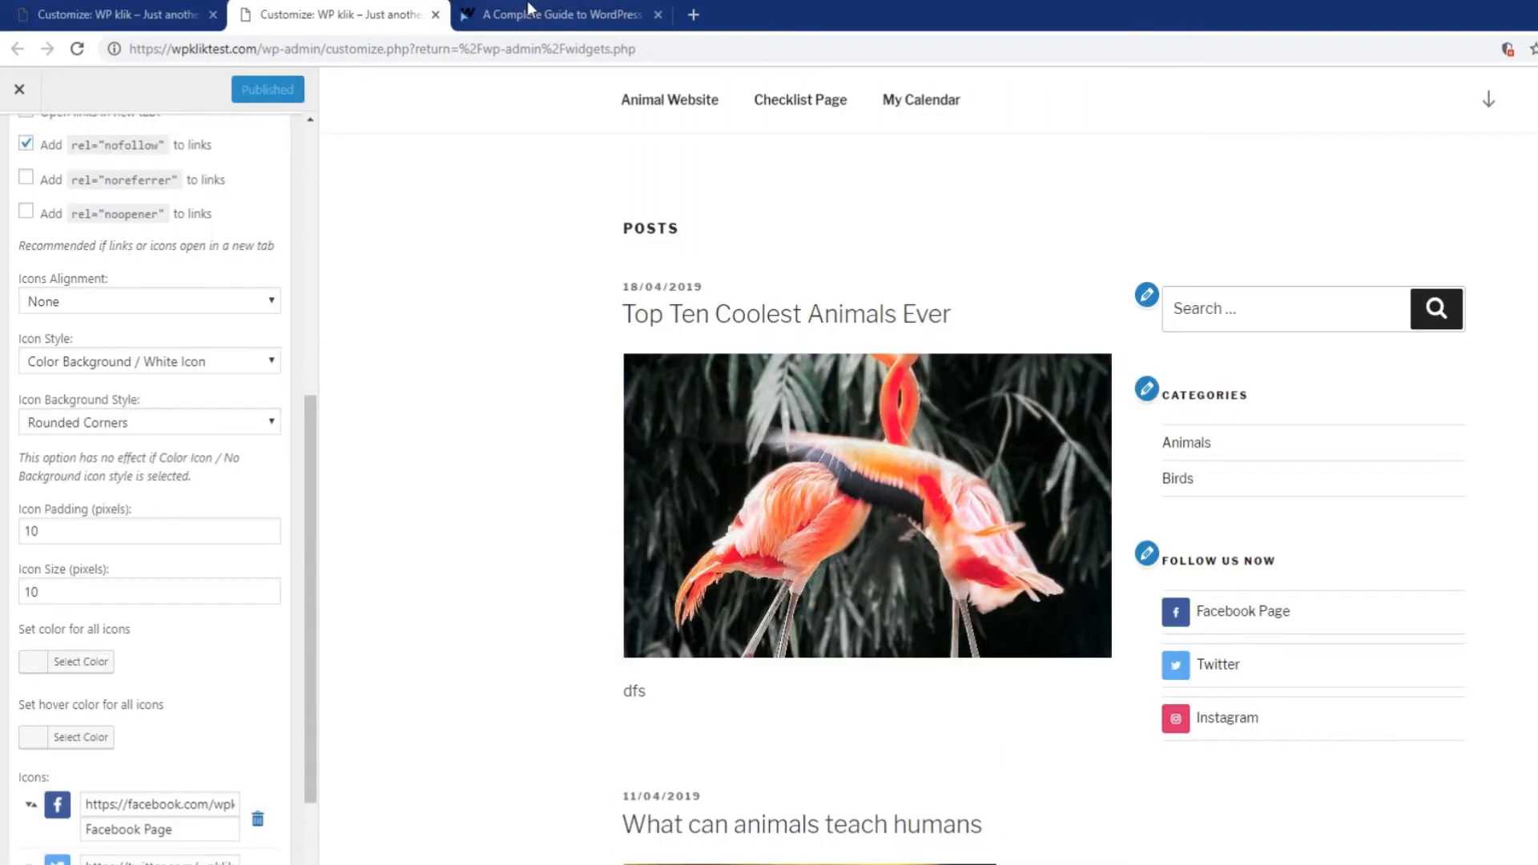
left_click(436, 15)
Paste the guide's margin-left rule on line 10 at 50, then delete both trial rules.
scroll(673, 525, "down", 3)
left_click_drag(381, 479, 739, 479)
key("ctrl+c")
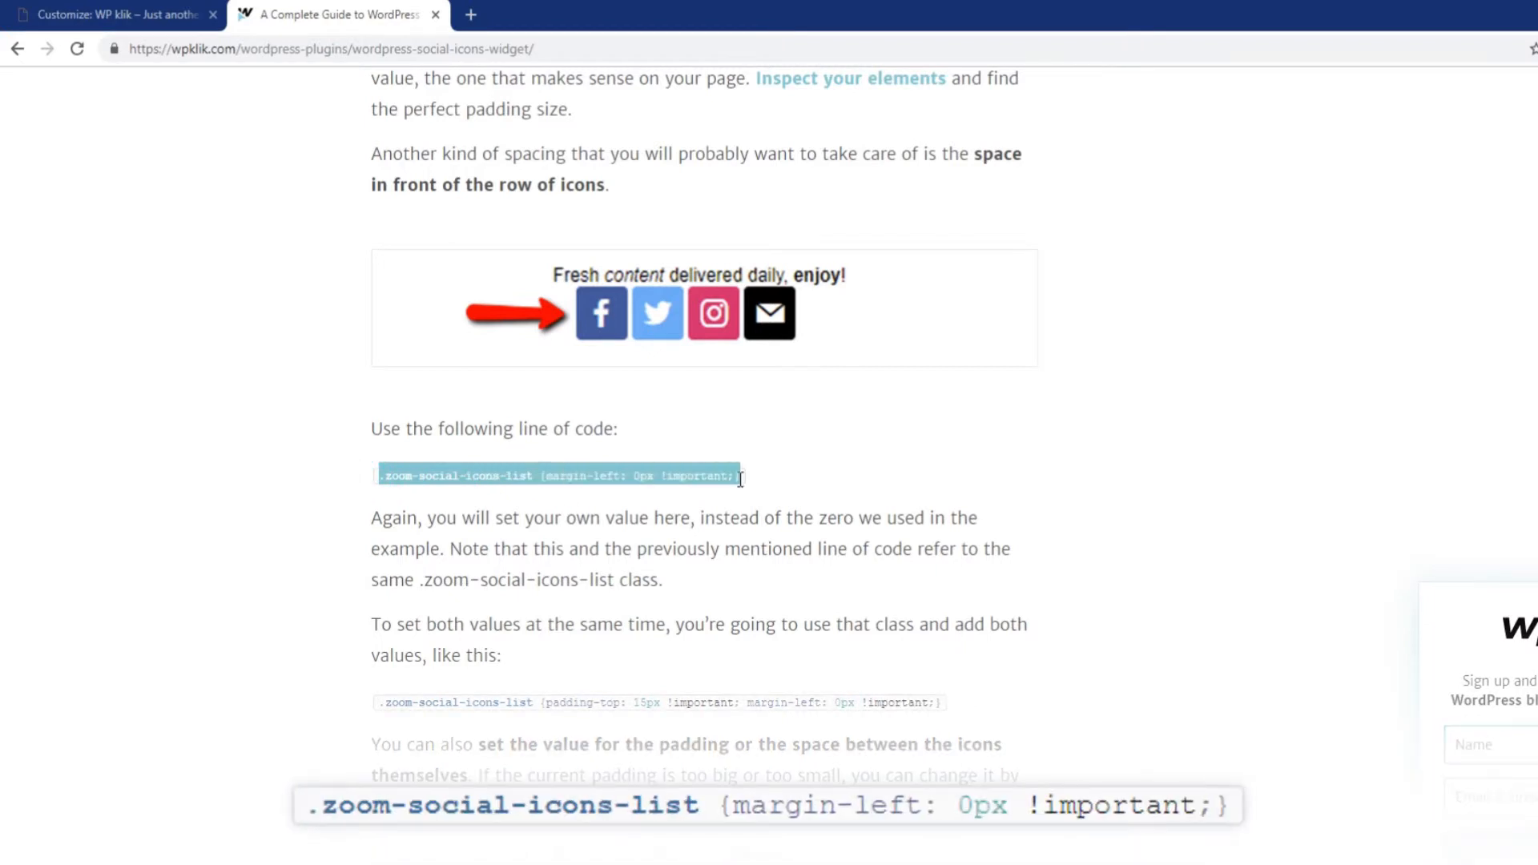
left_click(106, 15)
left_click(176, 415)
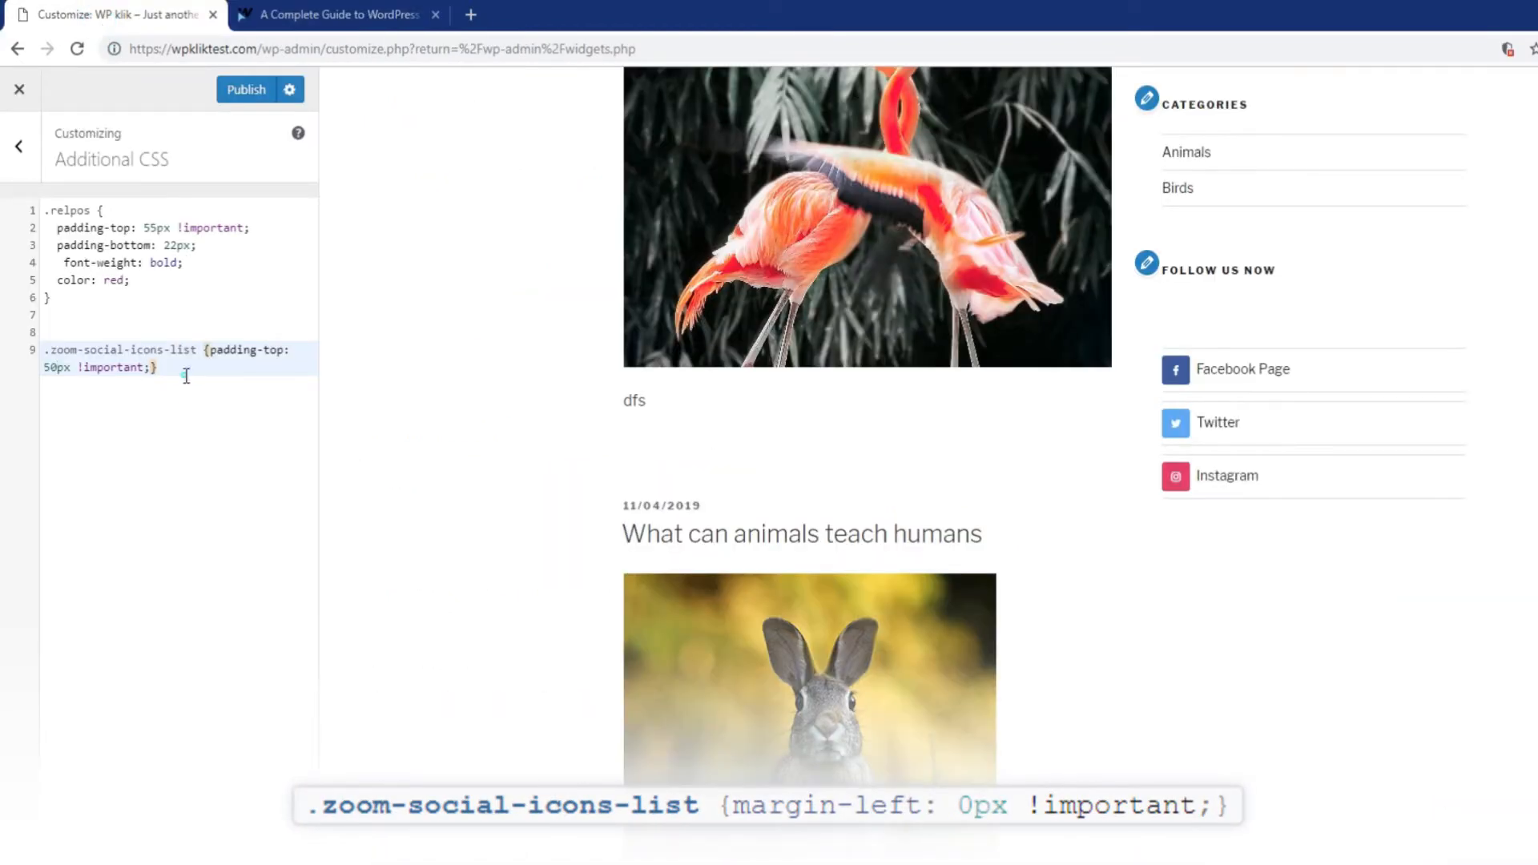
key("Return")
key("ctrl+v")
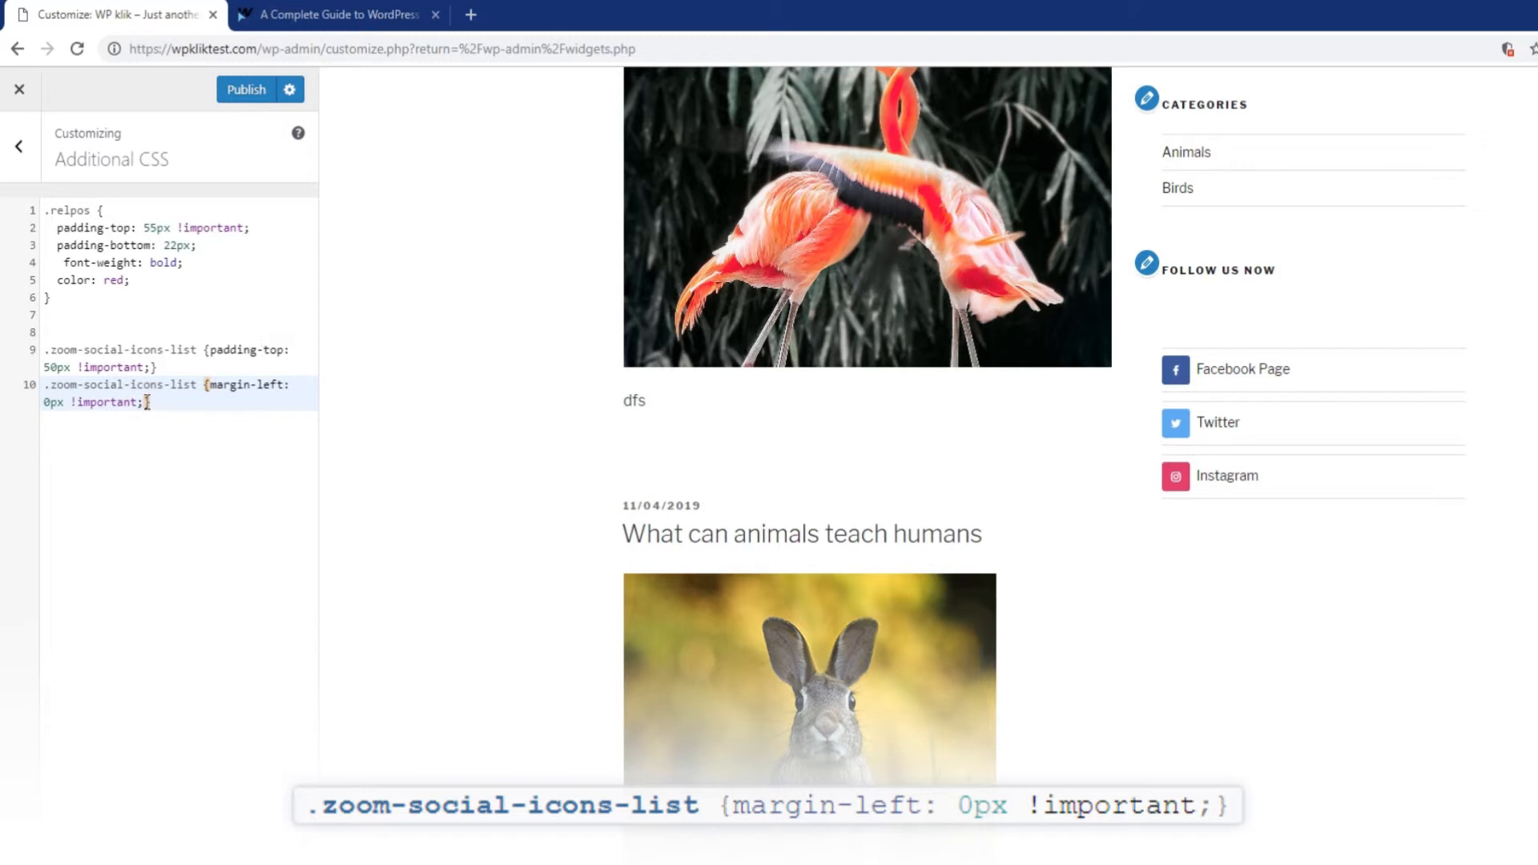
left_click_drag(53, 402, 45, 406)
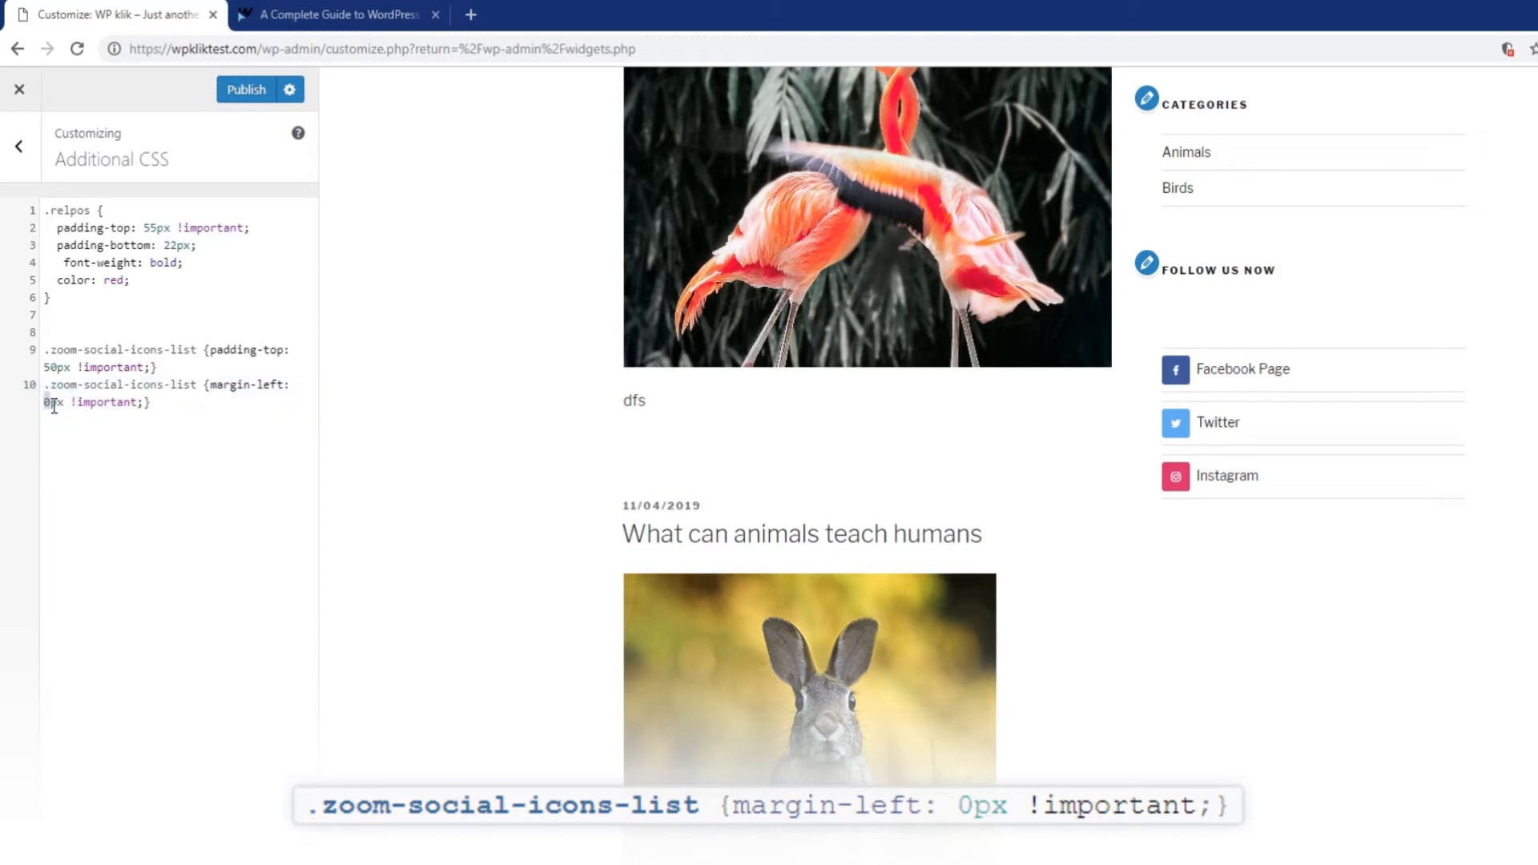
type("50")
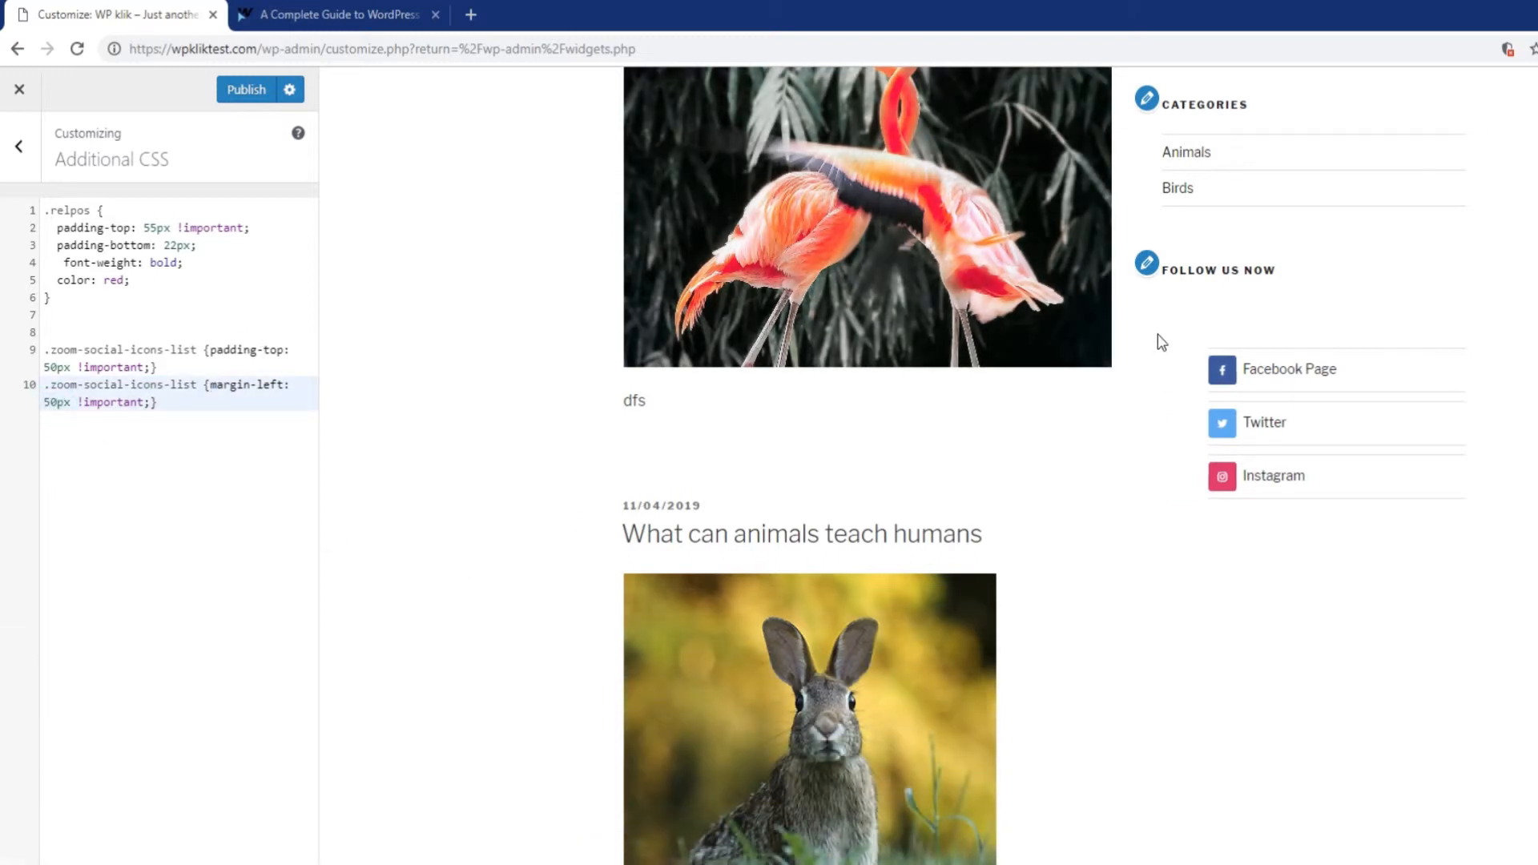
left_click_drag(185, 406, 45, 350)
key("BackSpace")
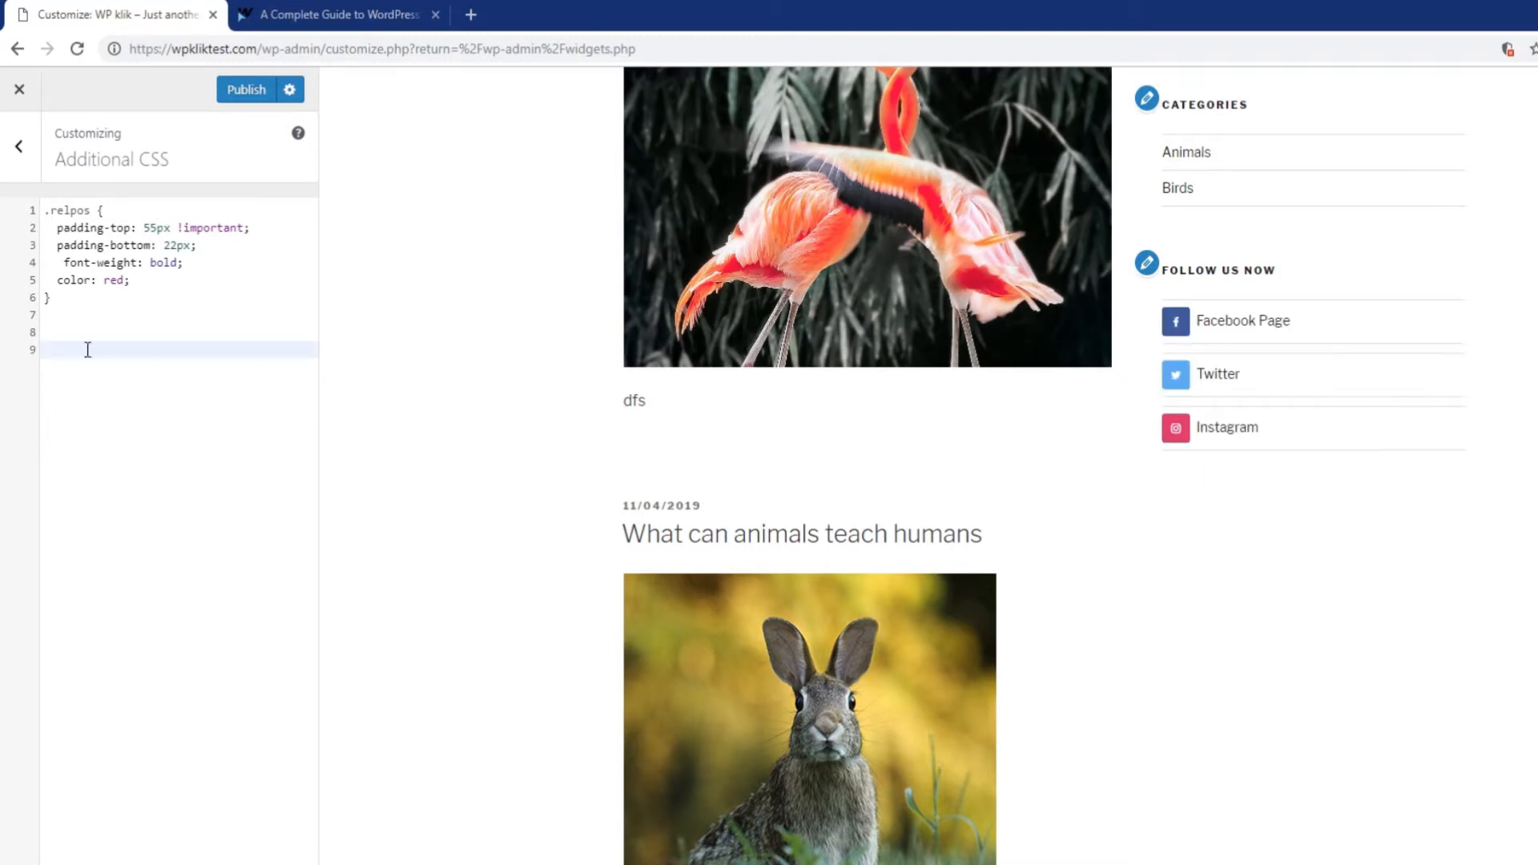
Paste the guide's combined padding/margin rule and set padding-top and margin-left to 20px.
left_click(302, 9)
scroll(593, 645, "down", 3)
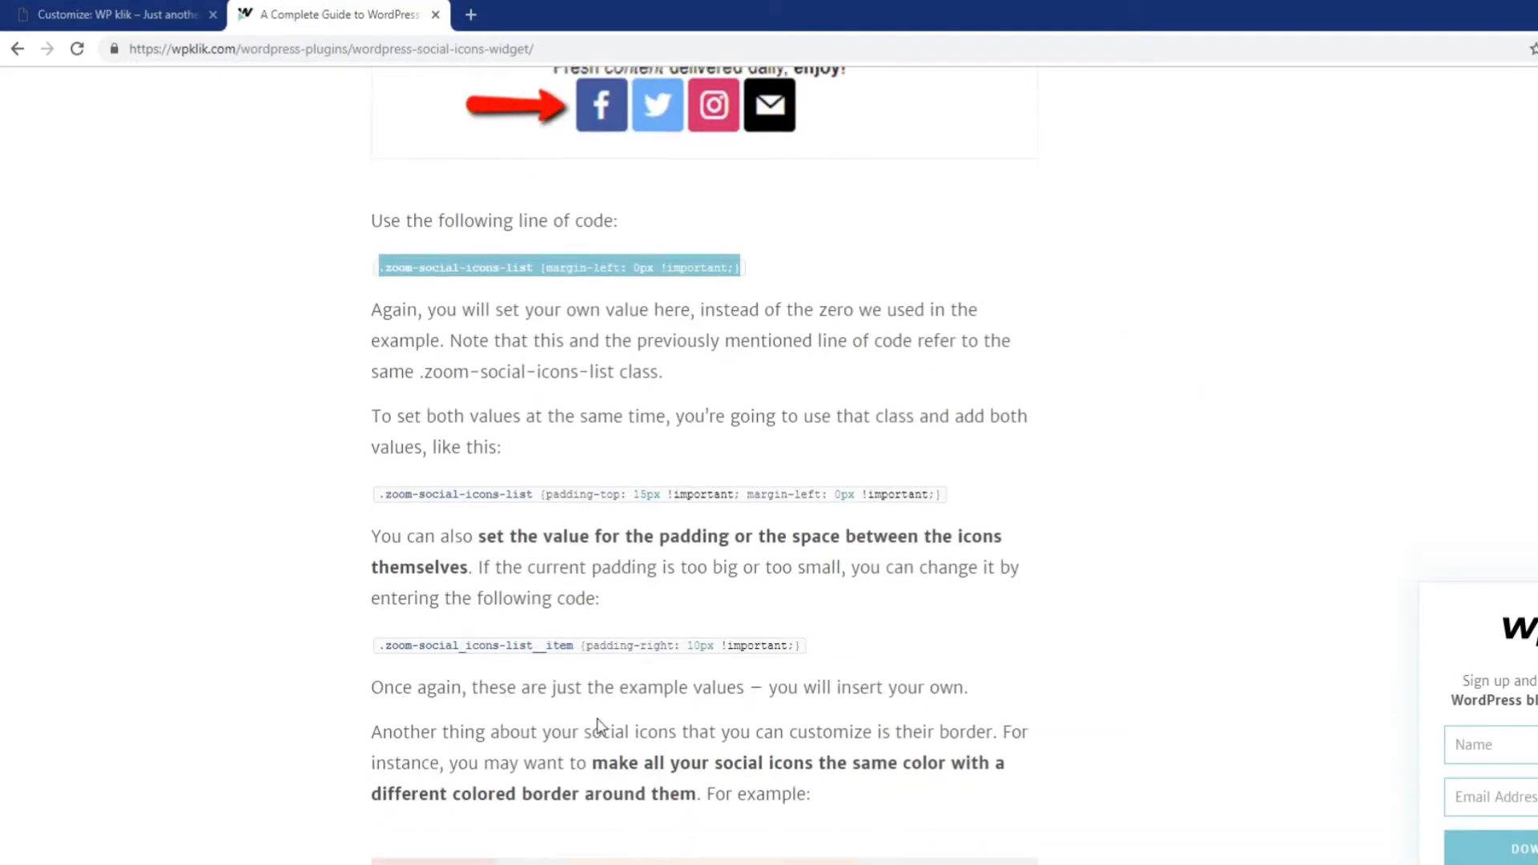
left_click_drag(376, 416, 929, 412)
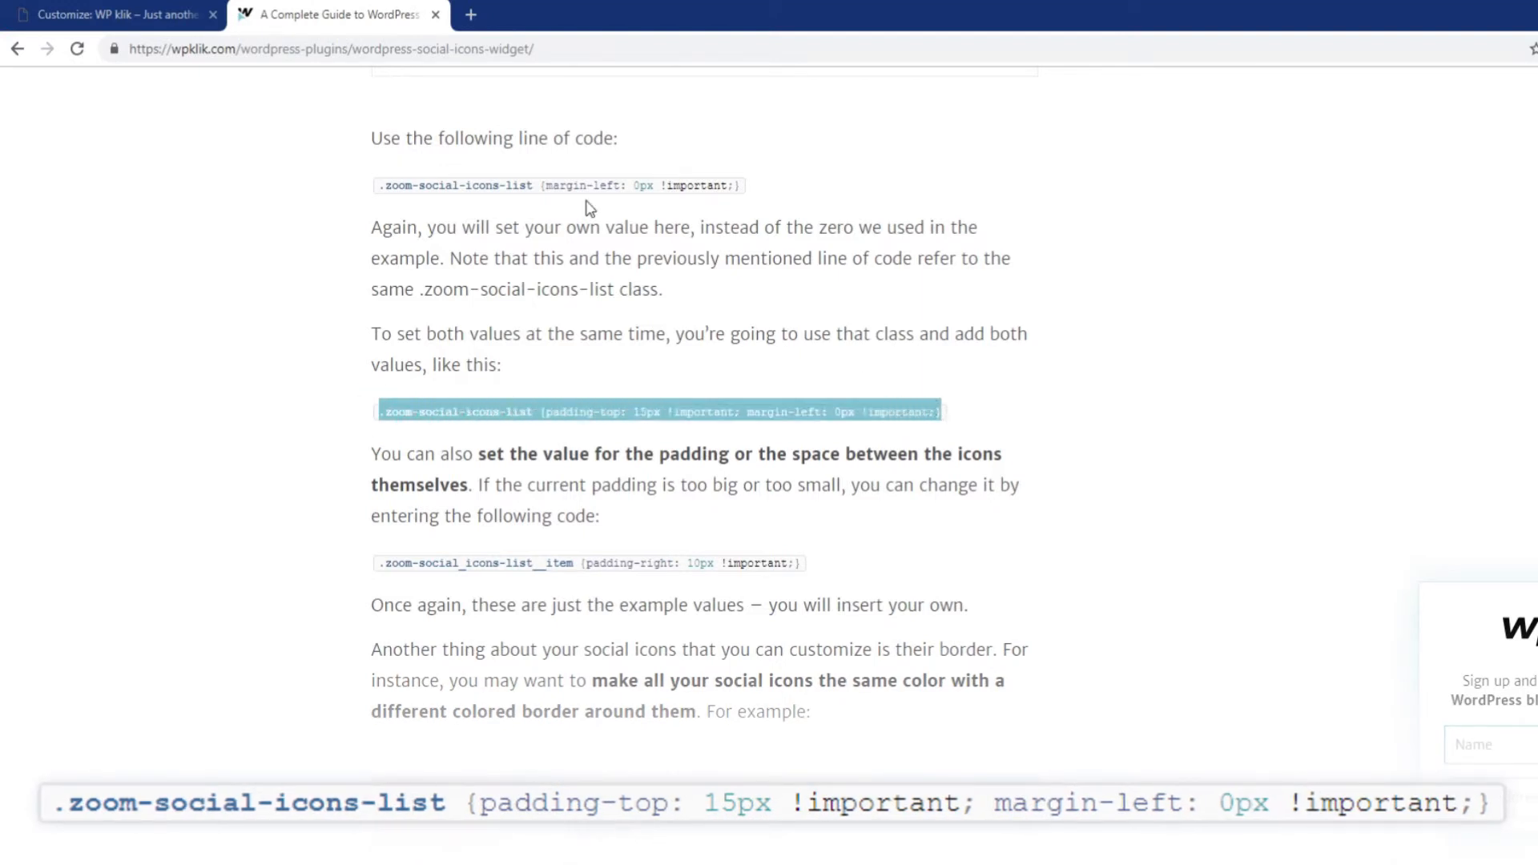
left_click(133, 13)
type(".zoom-social-icons-list {padding-top: 15px !important; margin-left: 0px !important;}")
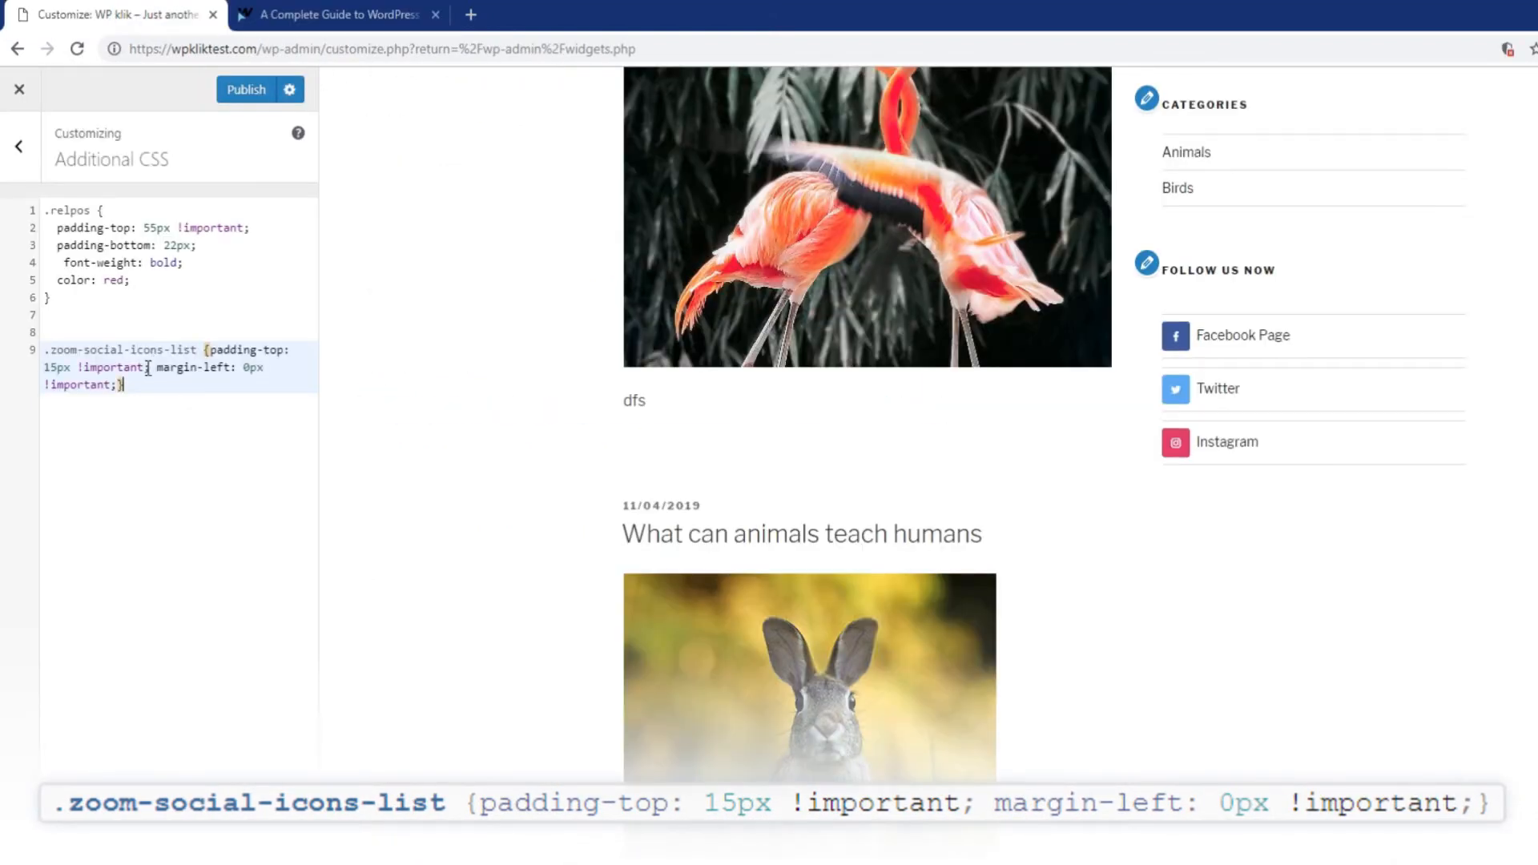
left_click(58, 369)
key("BackSpace")
key("BackSpace")
type("20")
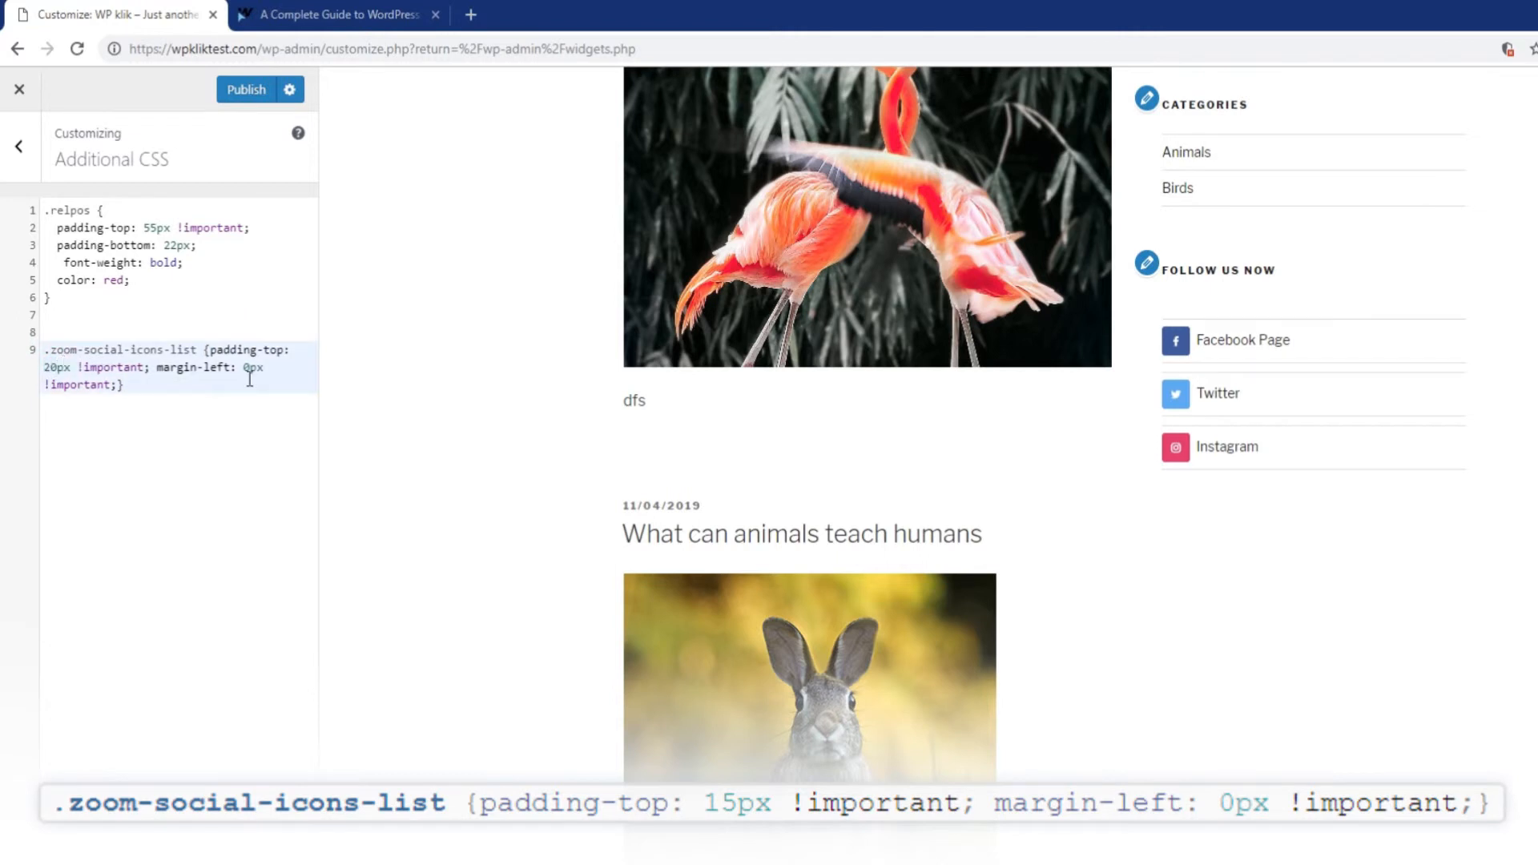
type("2")
left_click(248, 388)
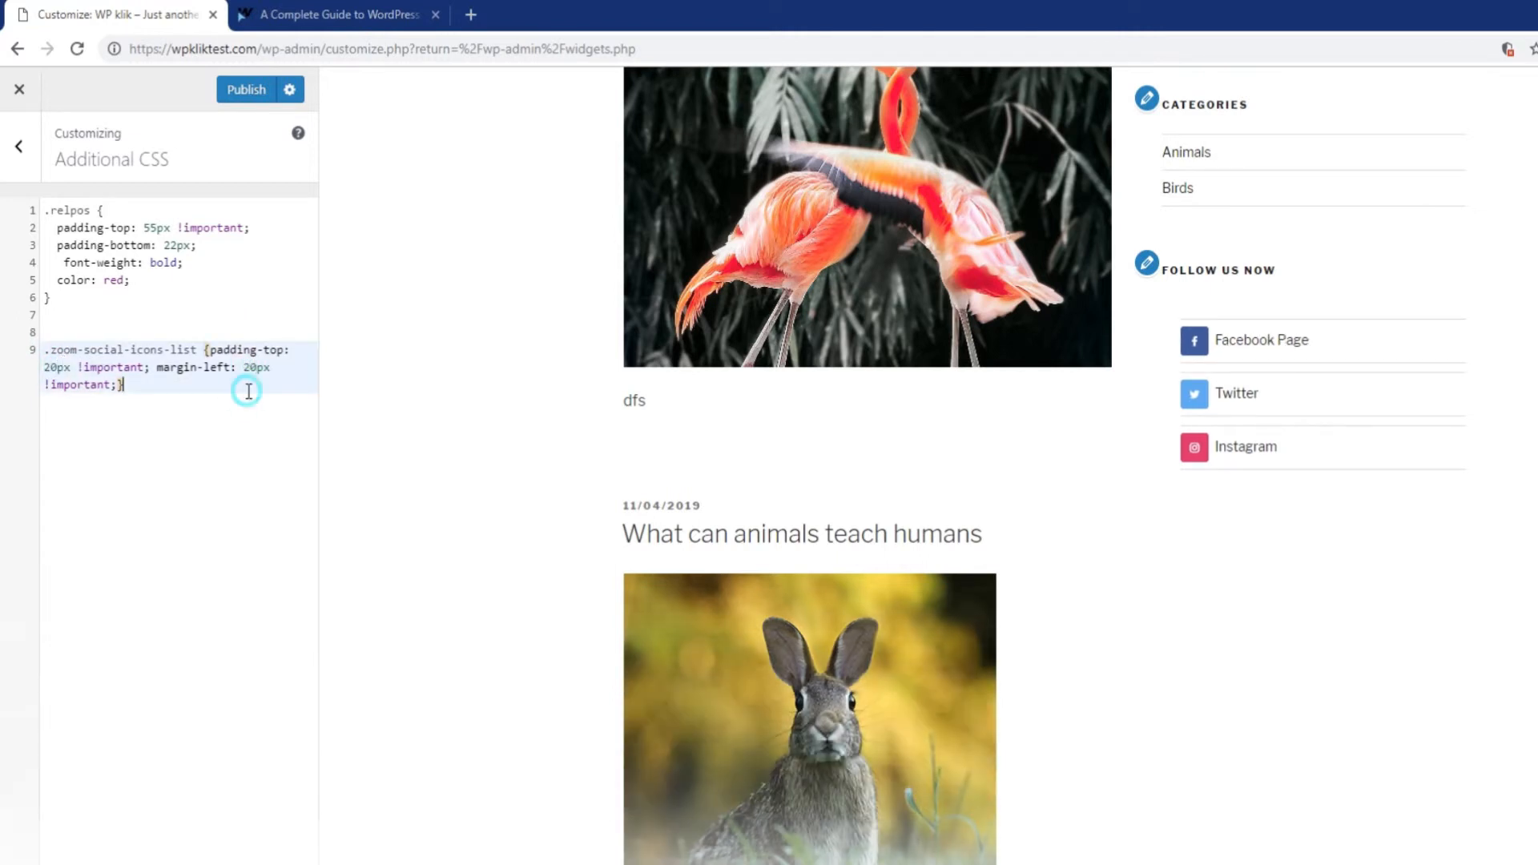
key("Return")
key("Return")
Copy the social icon __item padding rule from the guide article.
left_click(318, 14)
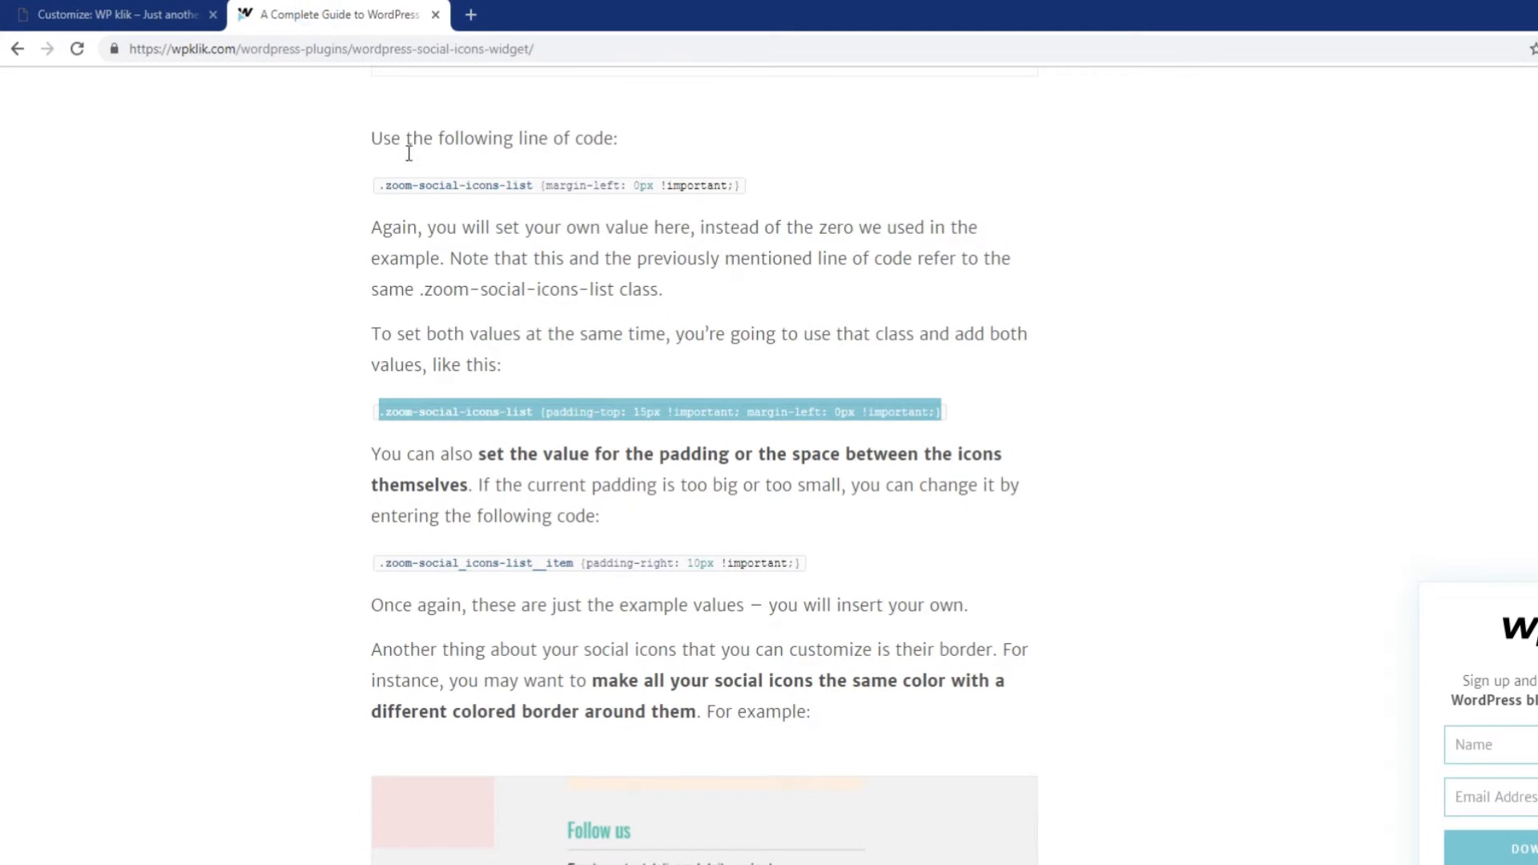
left_click_drag(378, 569, 806, 575)
key("ctrl+c")
left_click(120, 15)
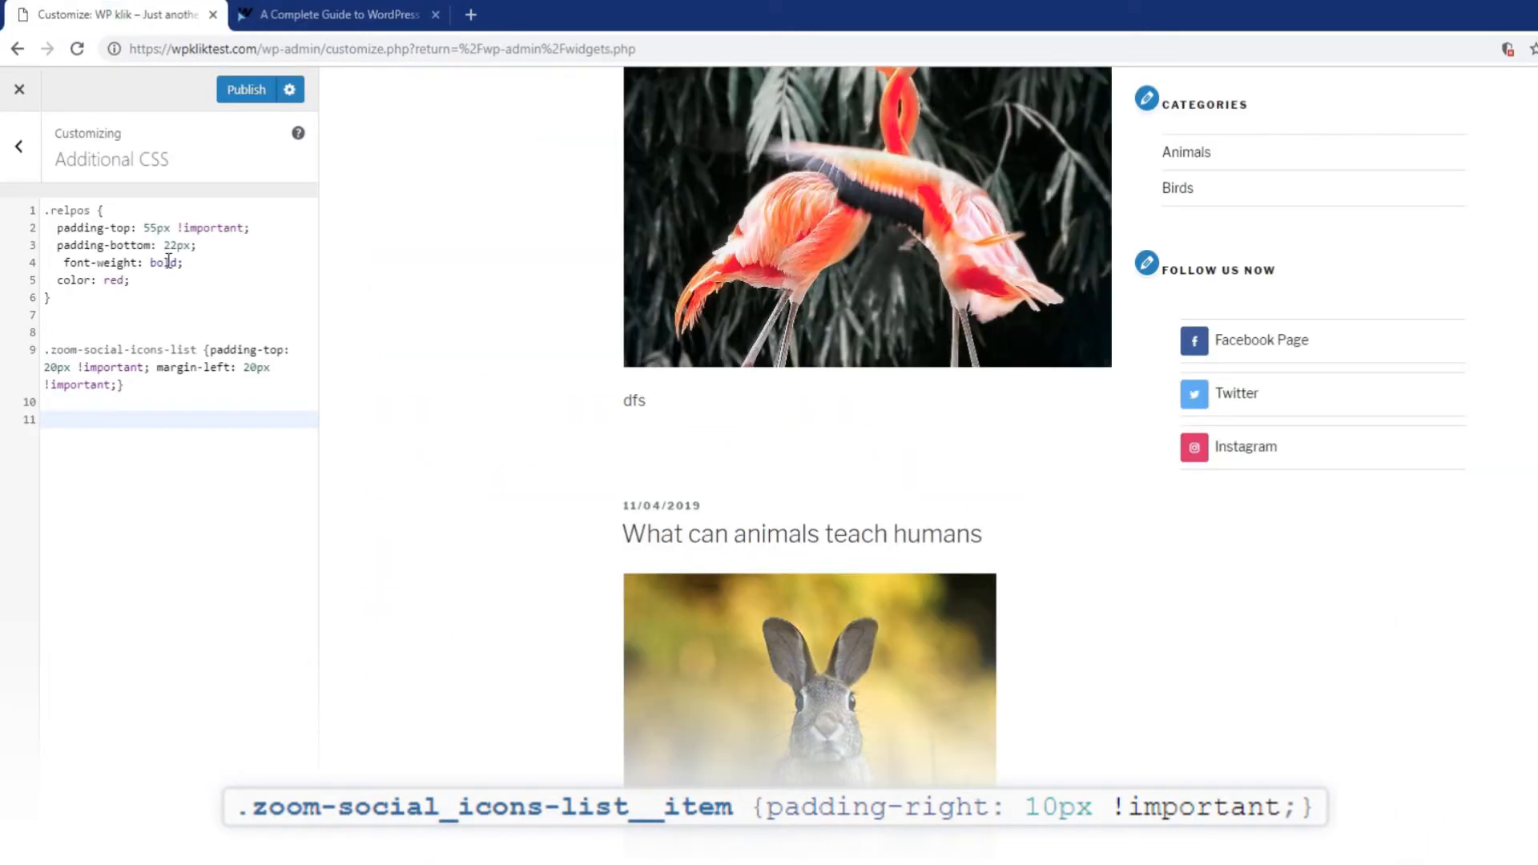
Add the .zoom-social_icons-list__item rule with 30px right padding, and enter the live site address in a new tab.
key("ctrl+v")
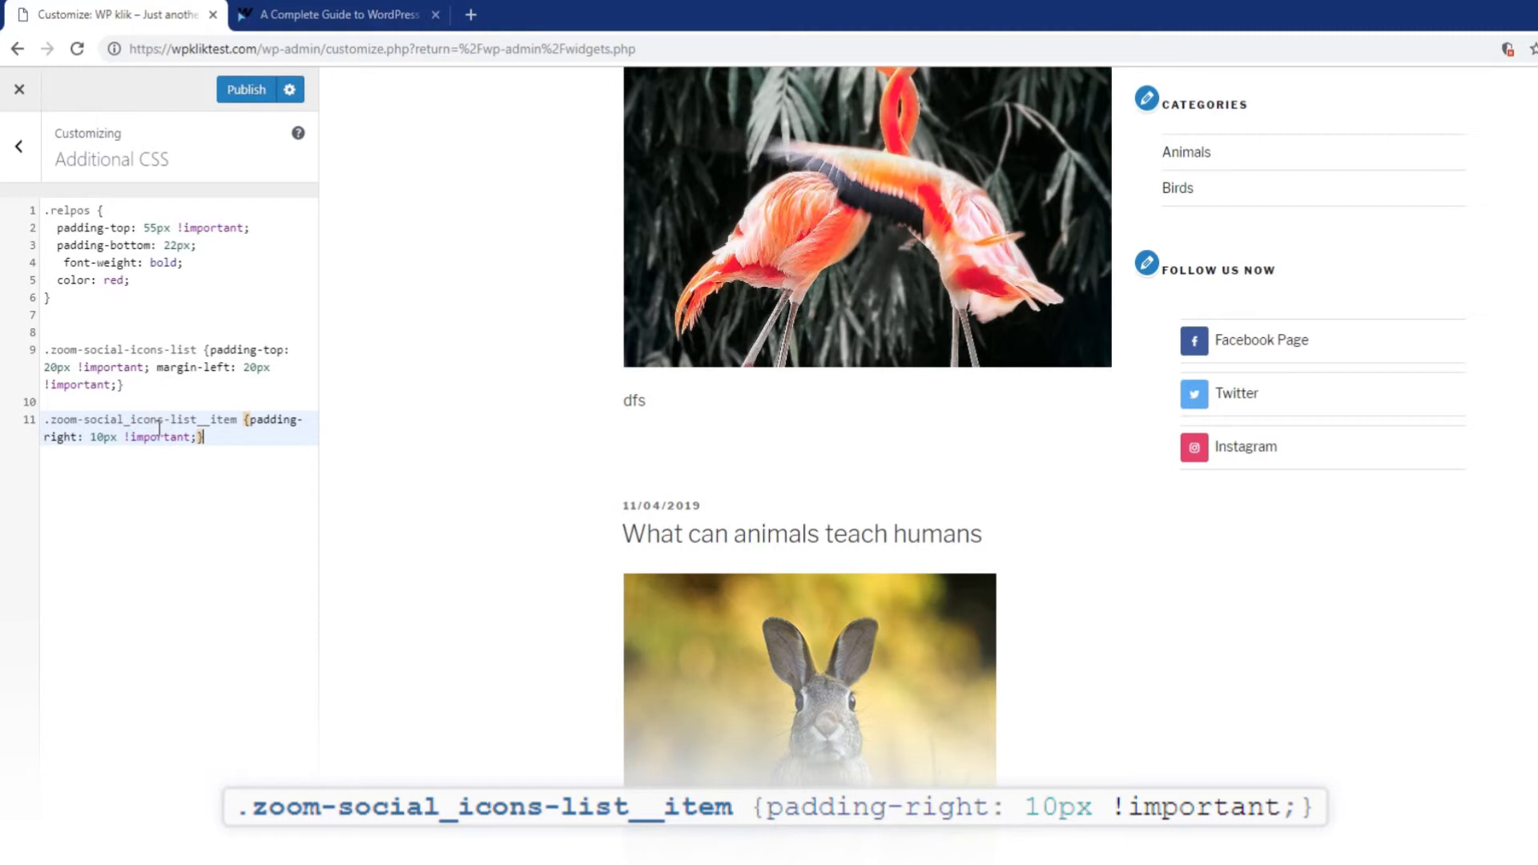
left_click(96, 437)
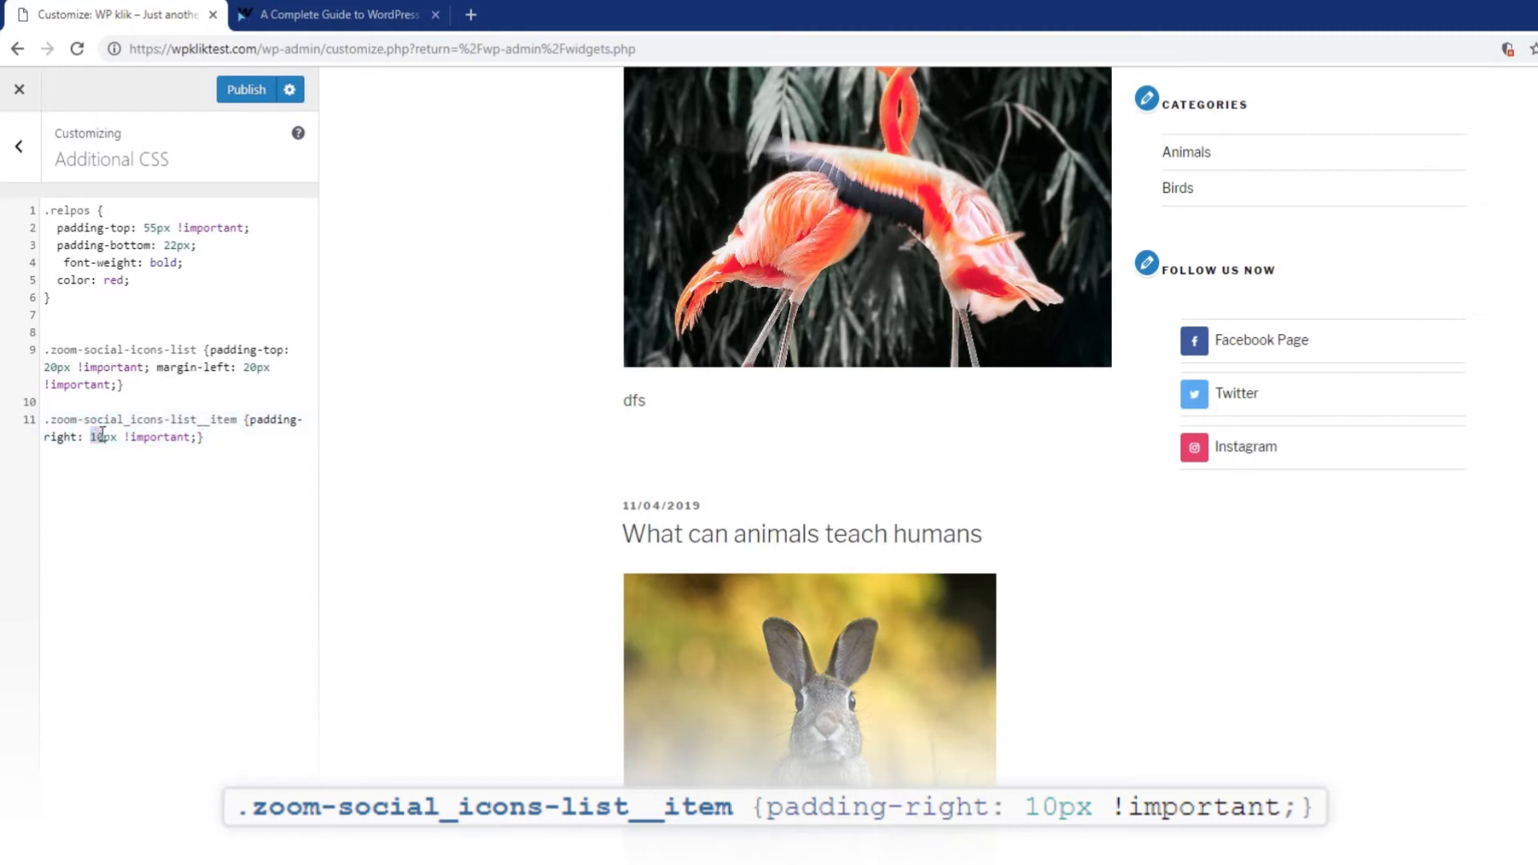
type("3")
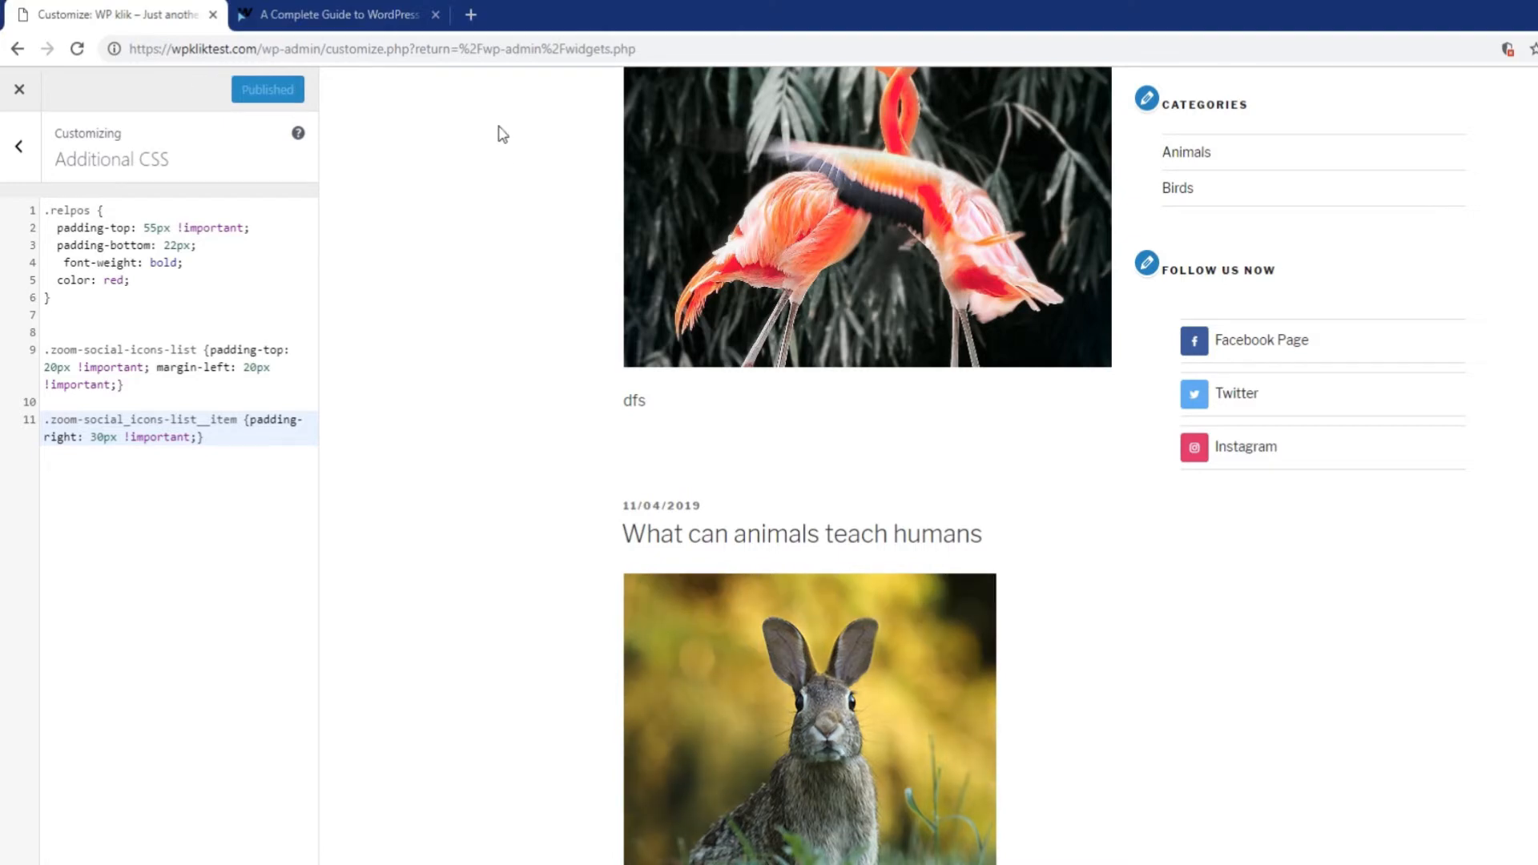
left_click(484, 24)
type("http://wpkliktest.com/")
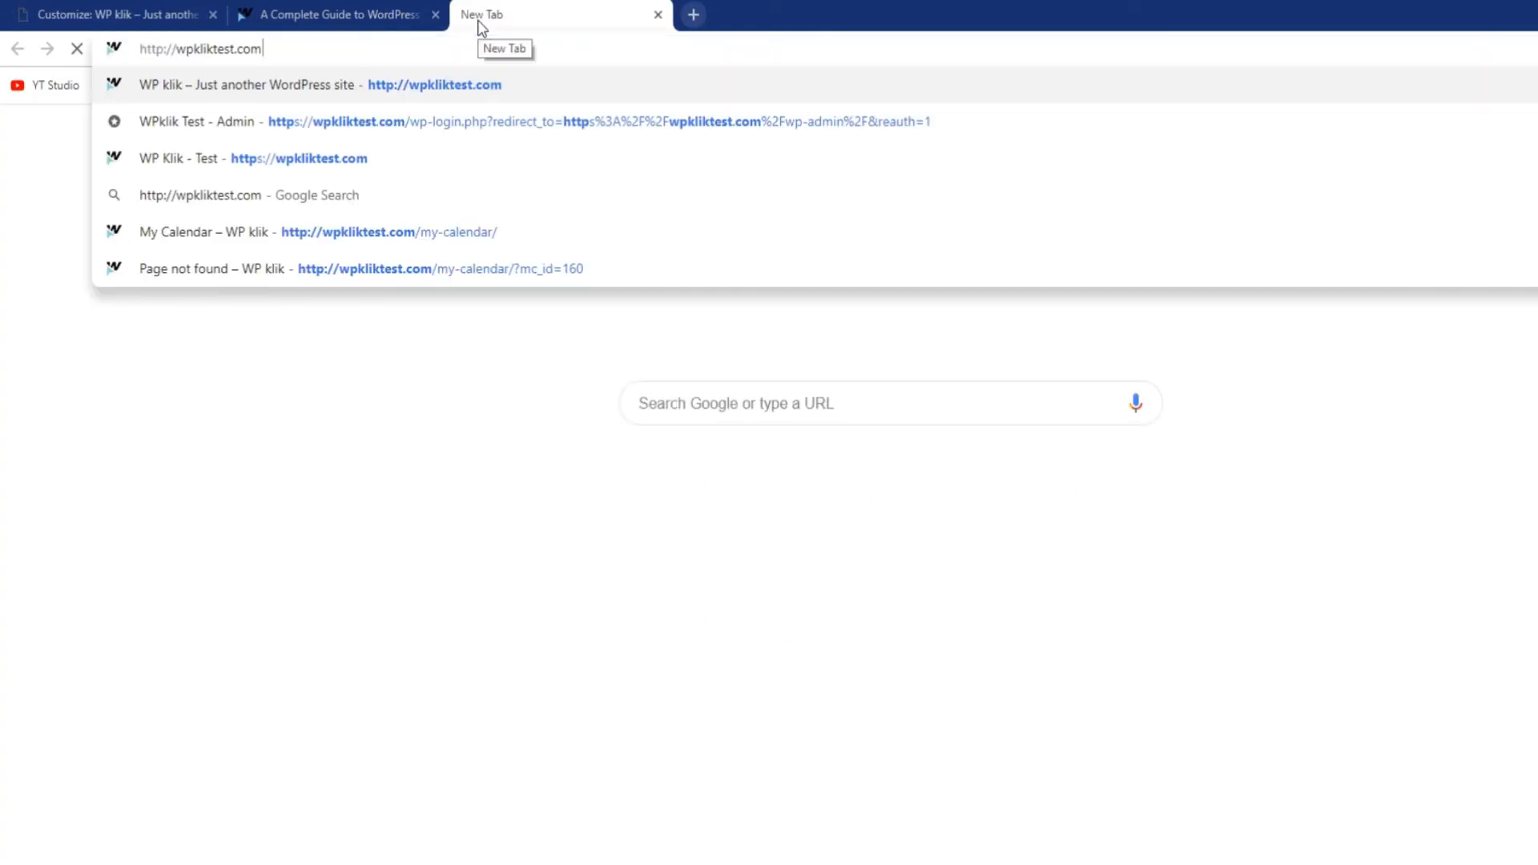
Inspect the live site's Facebook icon, then select the guide's .socicon-facebook border rule.
key("Return")
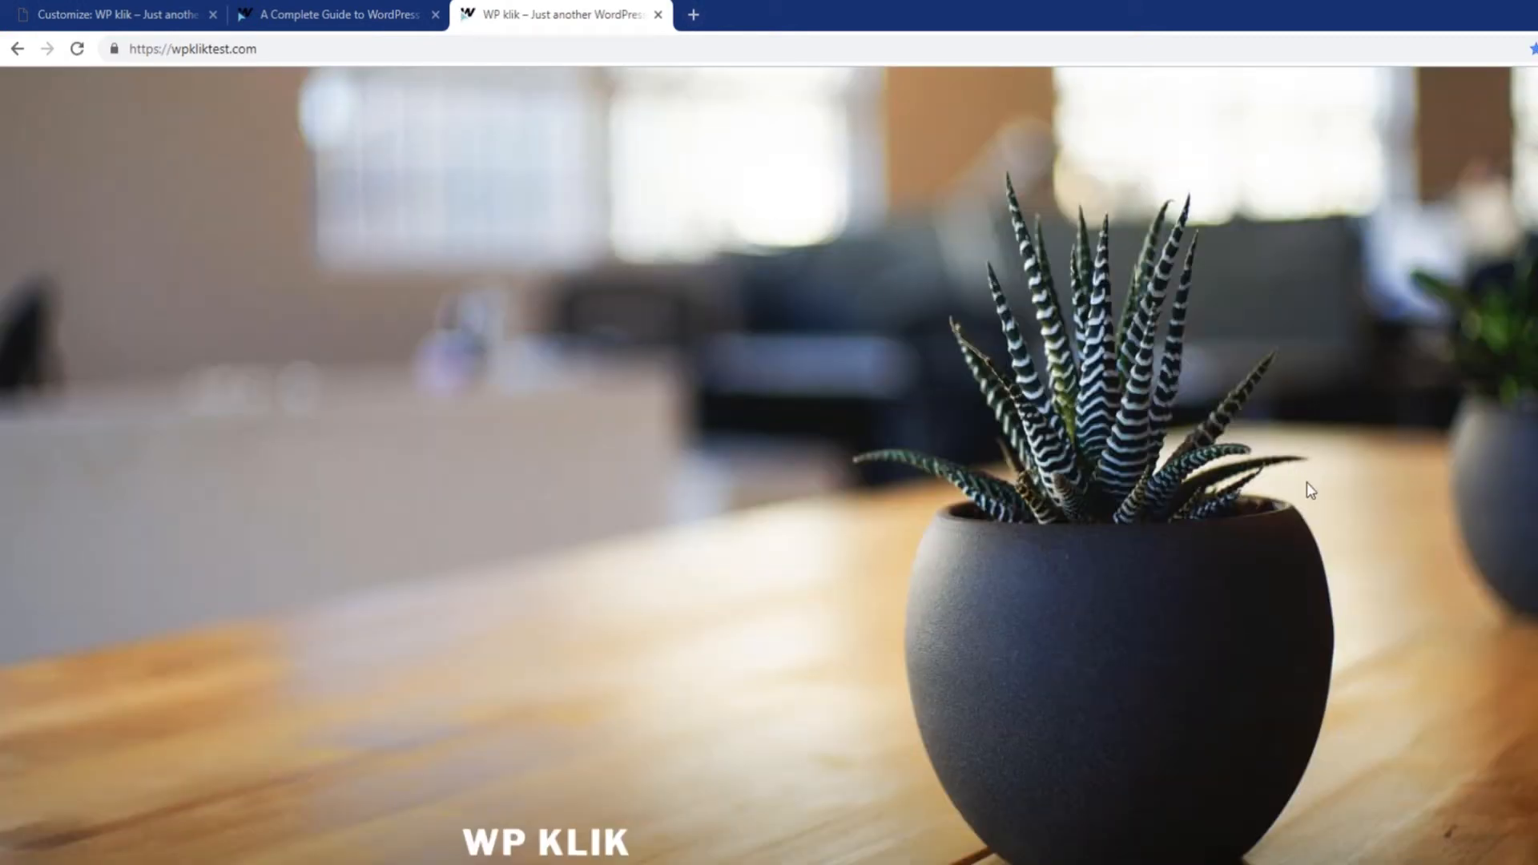
scroll(1303, 487, "down", 5)
scroll(1308, 515, "down", 8)
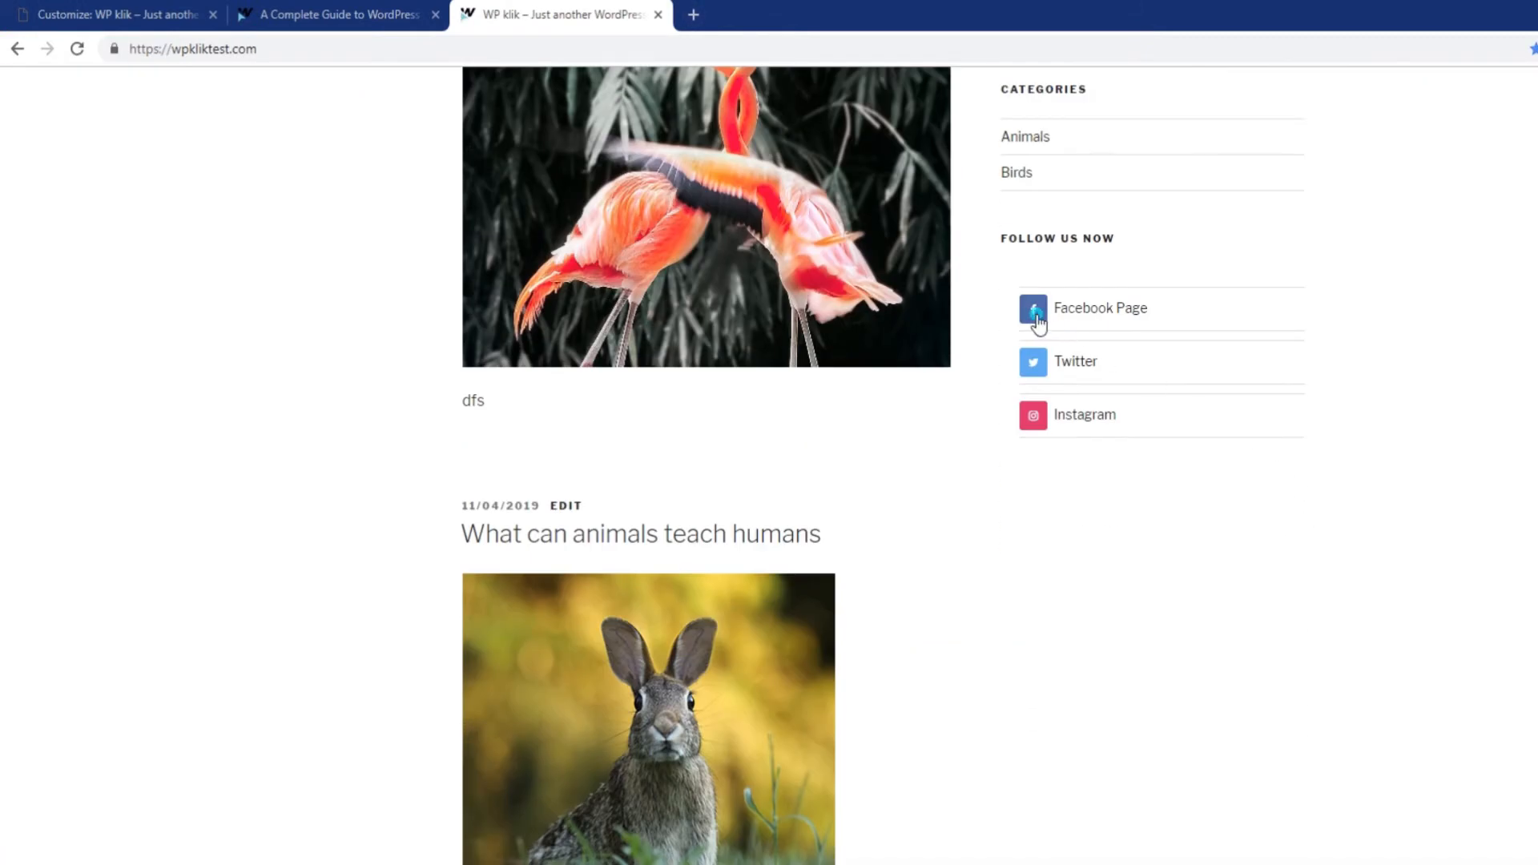
right_click(1039, 318)
left_click(1109, 463)
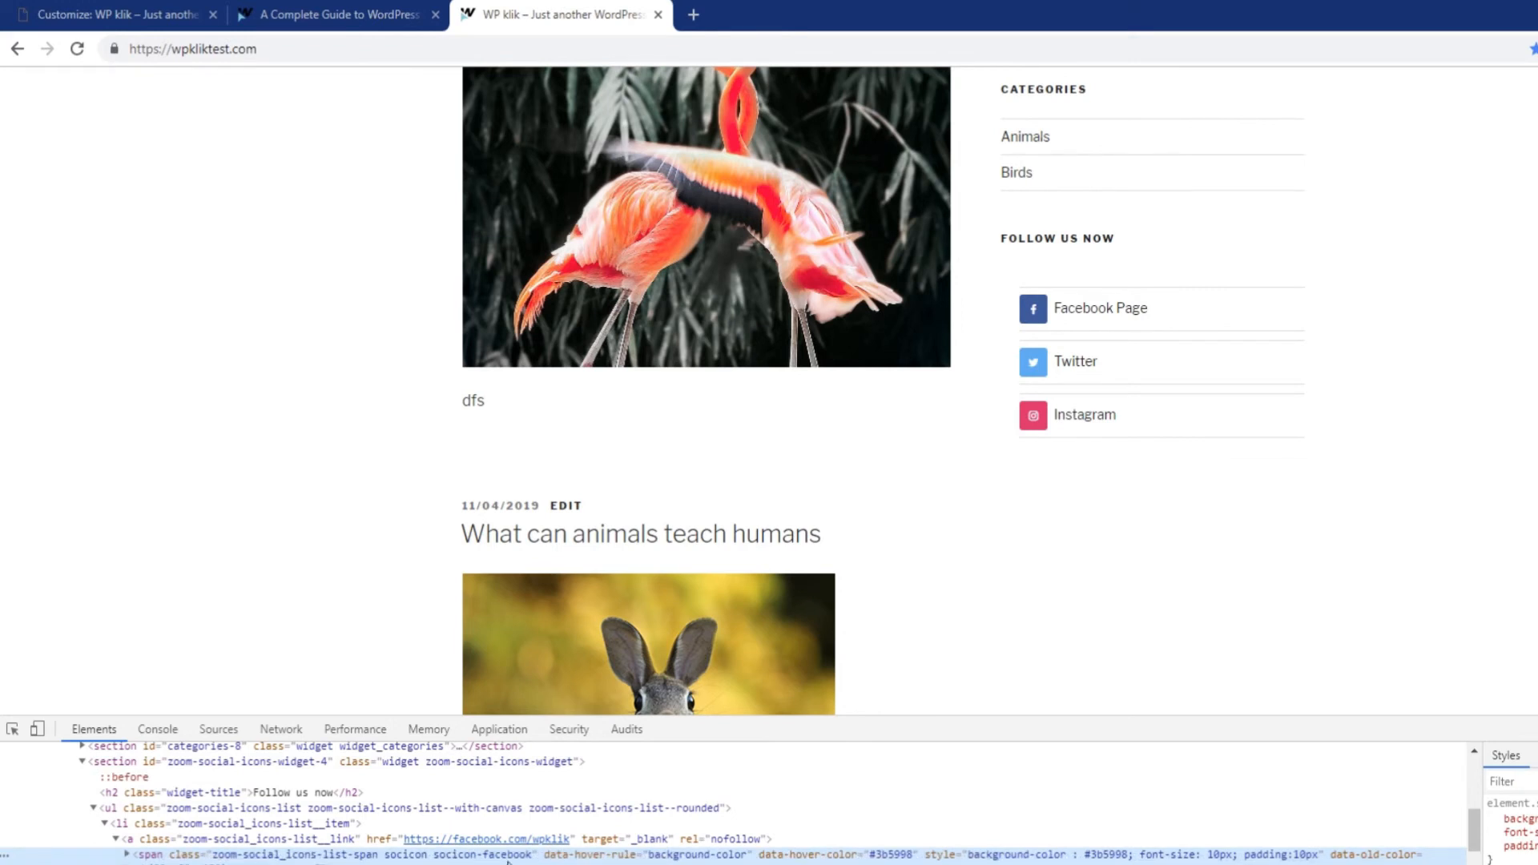
left_click(385, 16)
left_click_drag(385, 614, 950, 627)
key("ctrl+c")
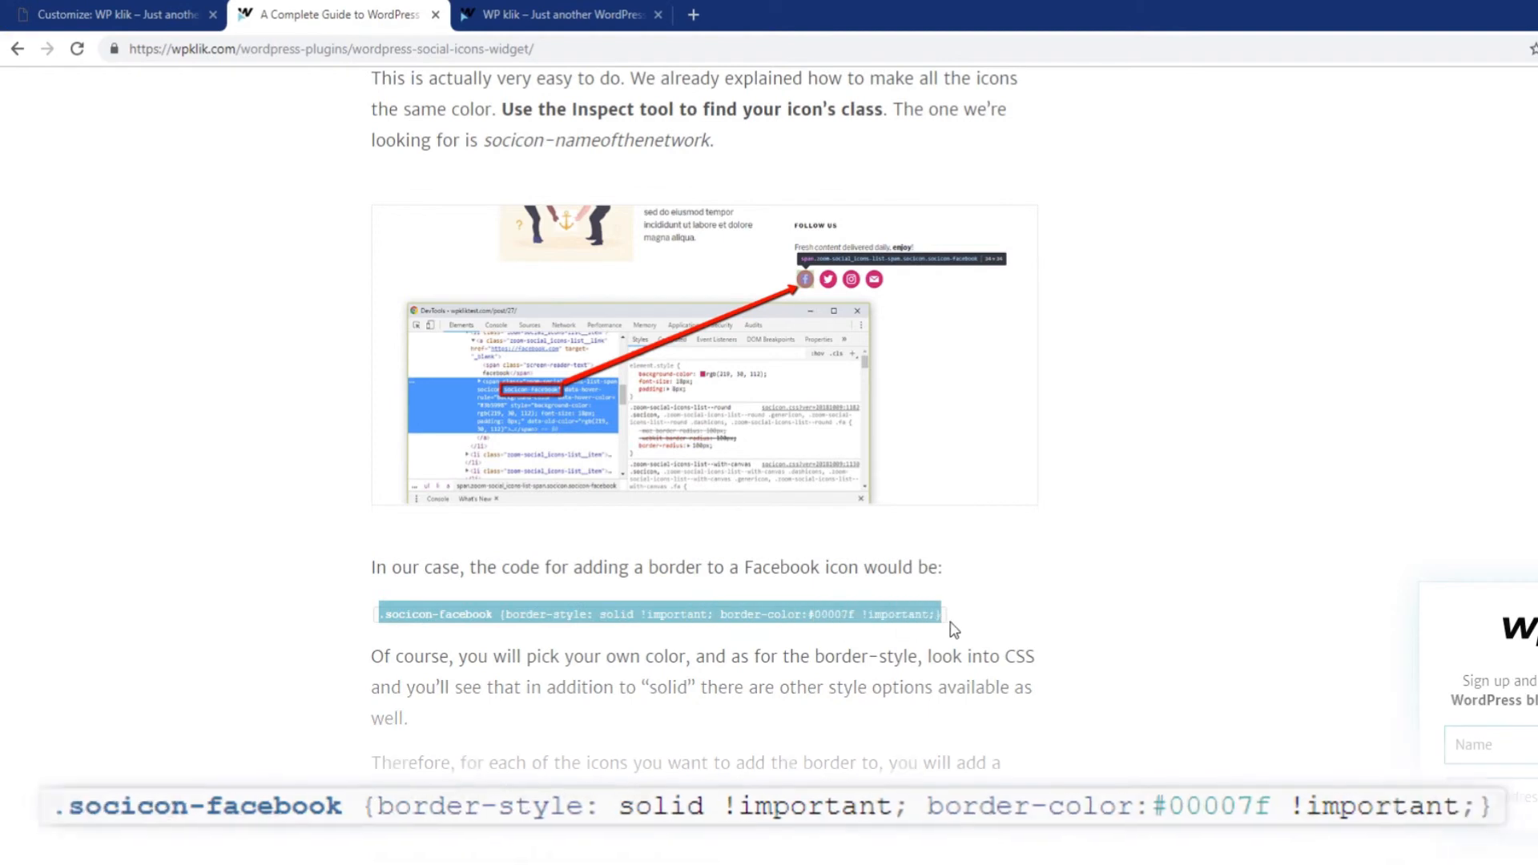
Add the .socicon-facebook rule with a solid #00007f border on line 13, then close the customizer.
left_click(160, 16)
left_click(214, 436)
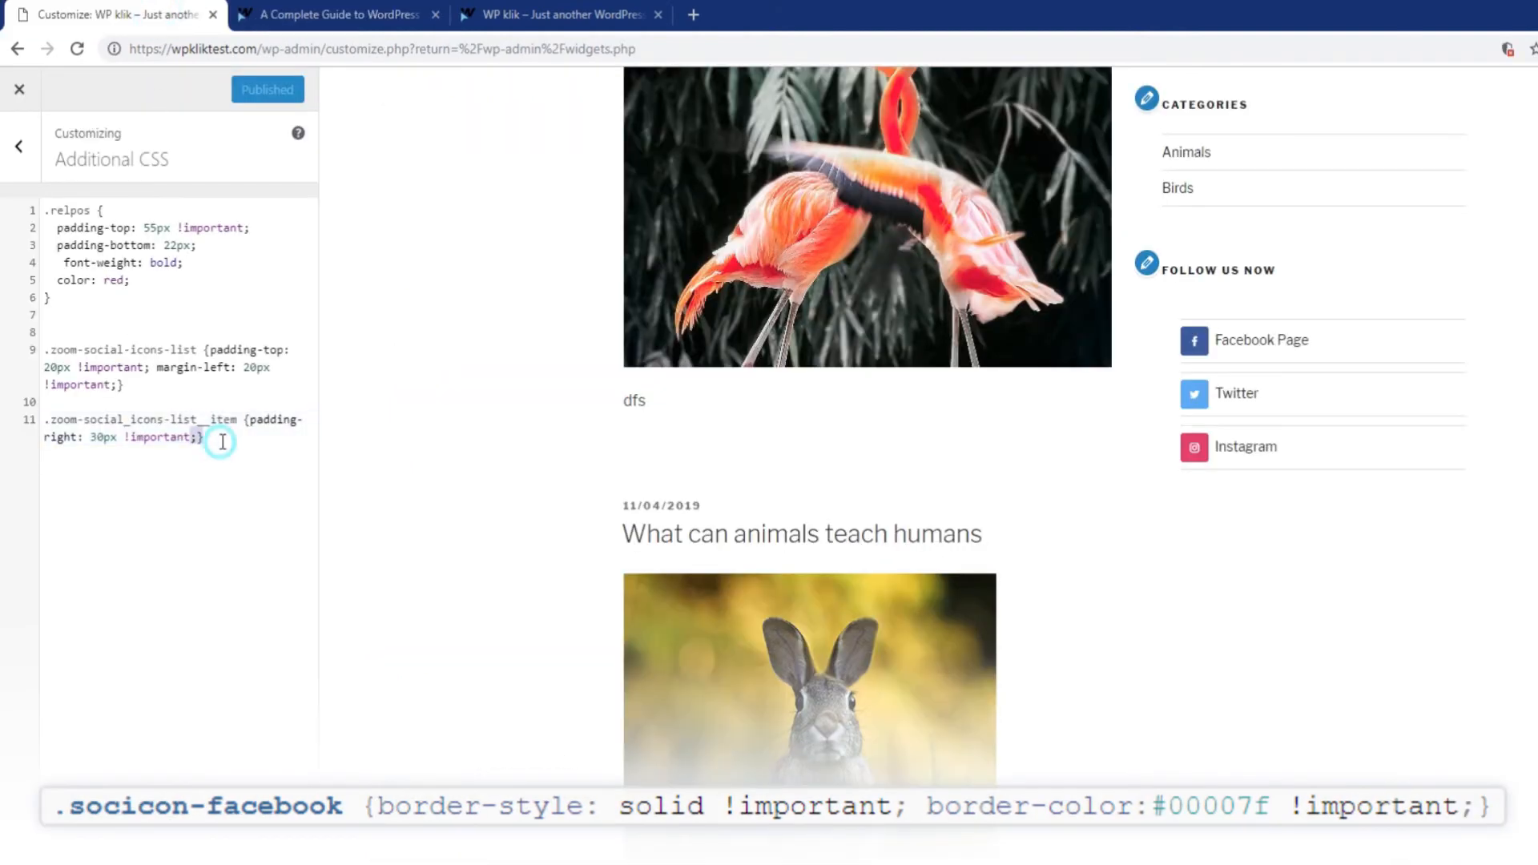
key("Return")
key("Return")
key("ctrl+v")
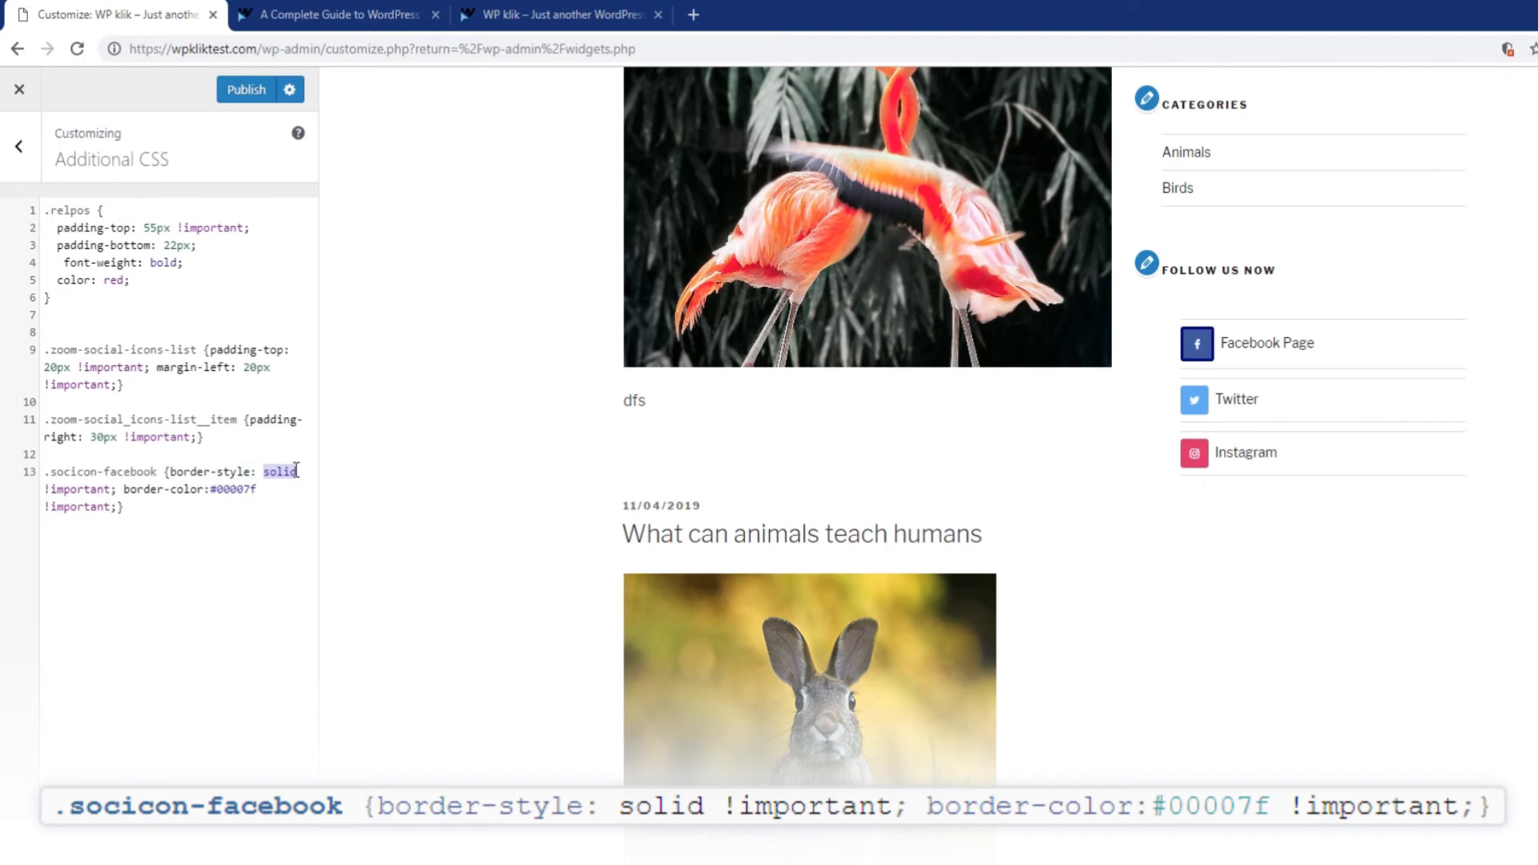
left_click(290, 531)
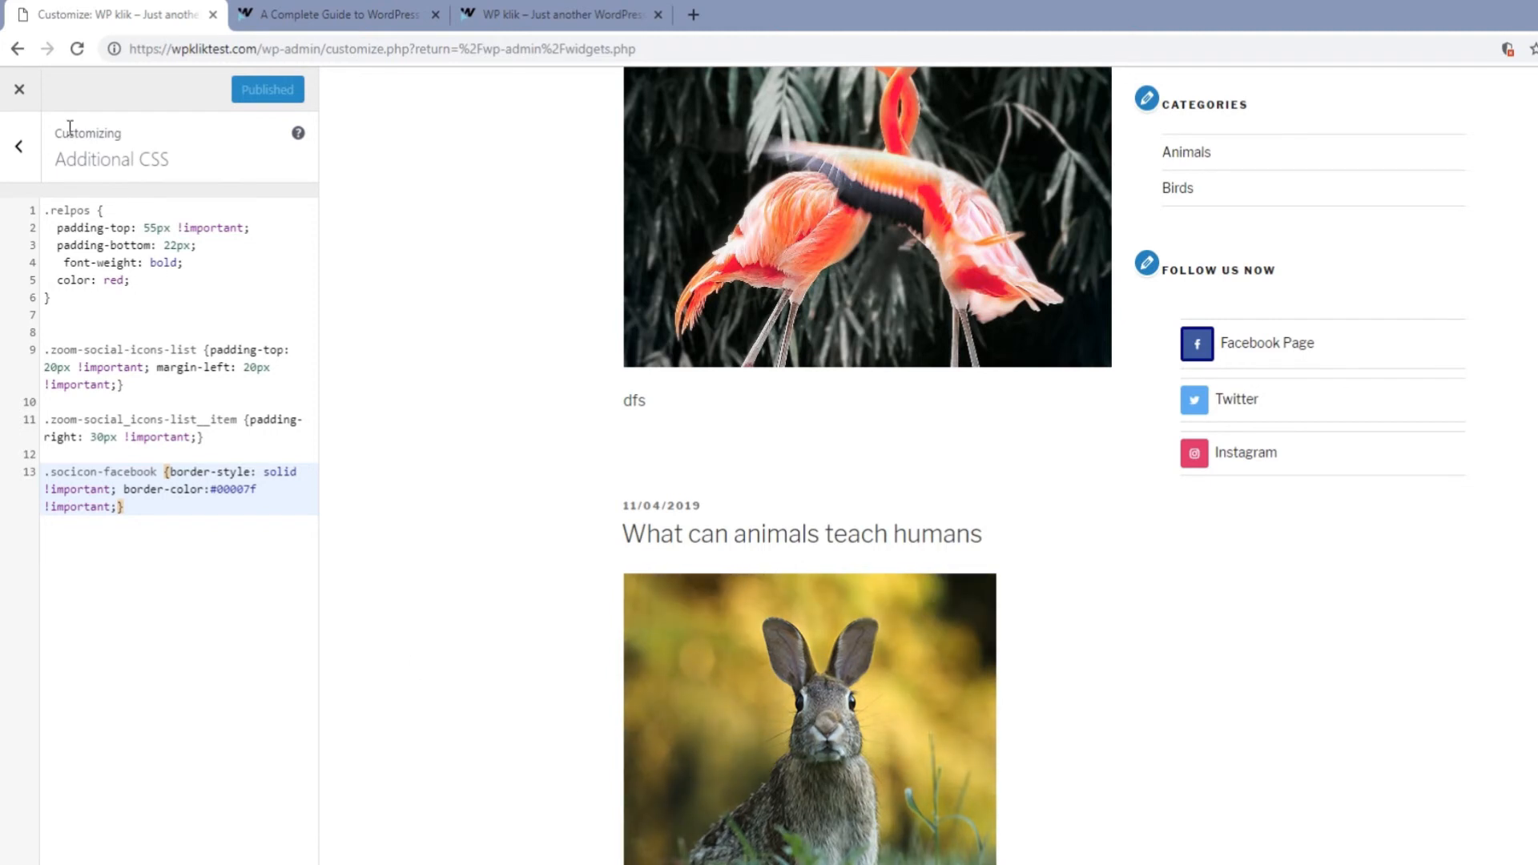
left_click(20, 89)
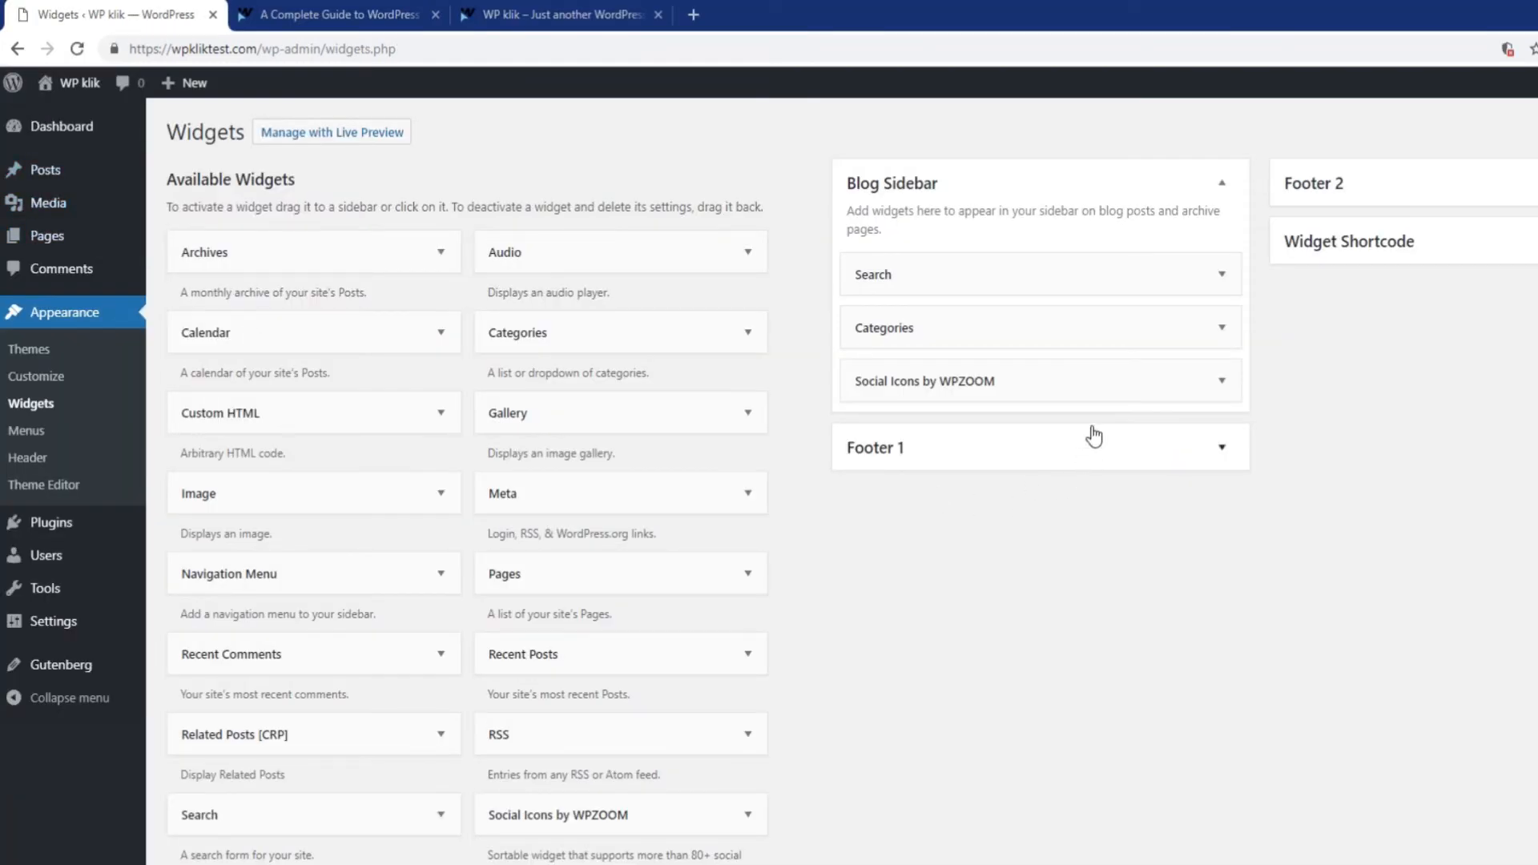
Expand the Social Icons by WPZOOM widget in Blog Sidebar and select its shortcode.
left_click(1097, 384)
scroll(1493, 661, "down", 6)
scroll(1490, 652, "down", 8)
left_click_drag(1130, 603, 856, 606)
key("ctrl+c")
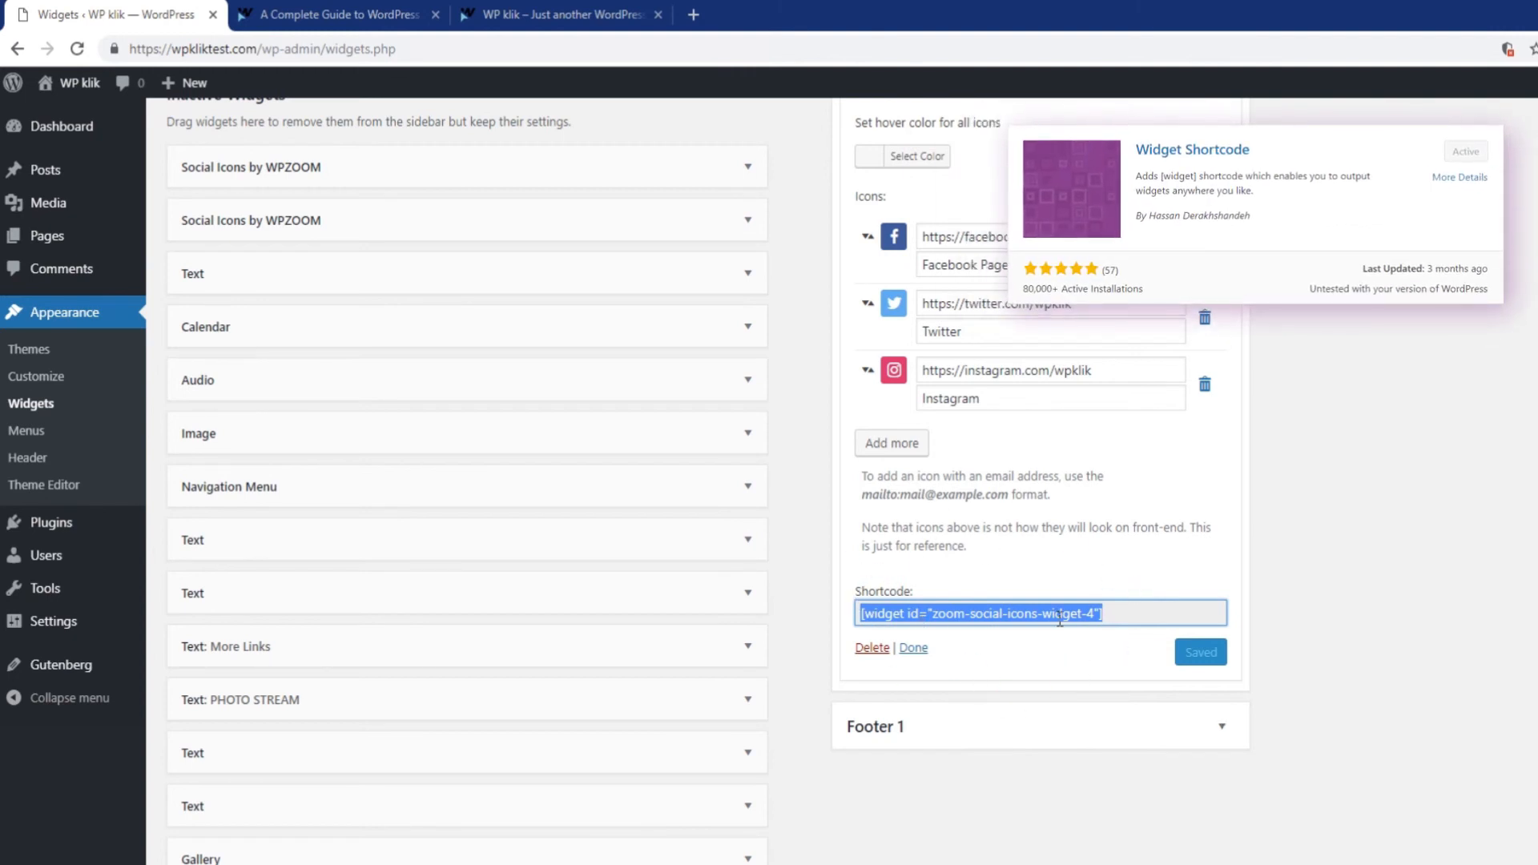
Open the post 'Top Ten Coolest Animals Ever' from All Posts for editing.
scroll(1057, 617, "up", 4)
left_click(190, 183)
left_click(273, 273)
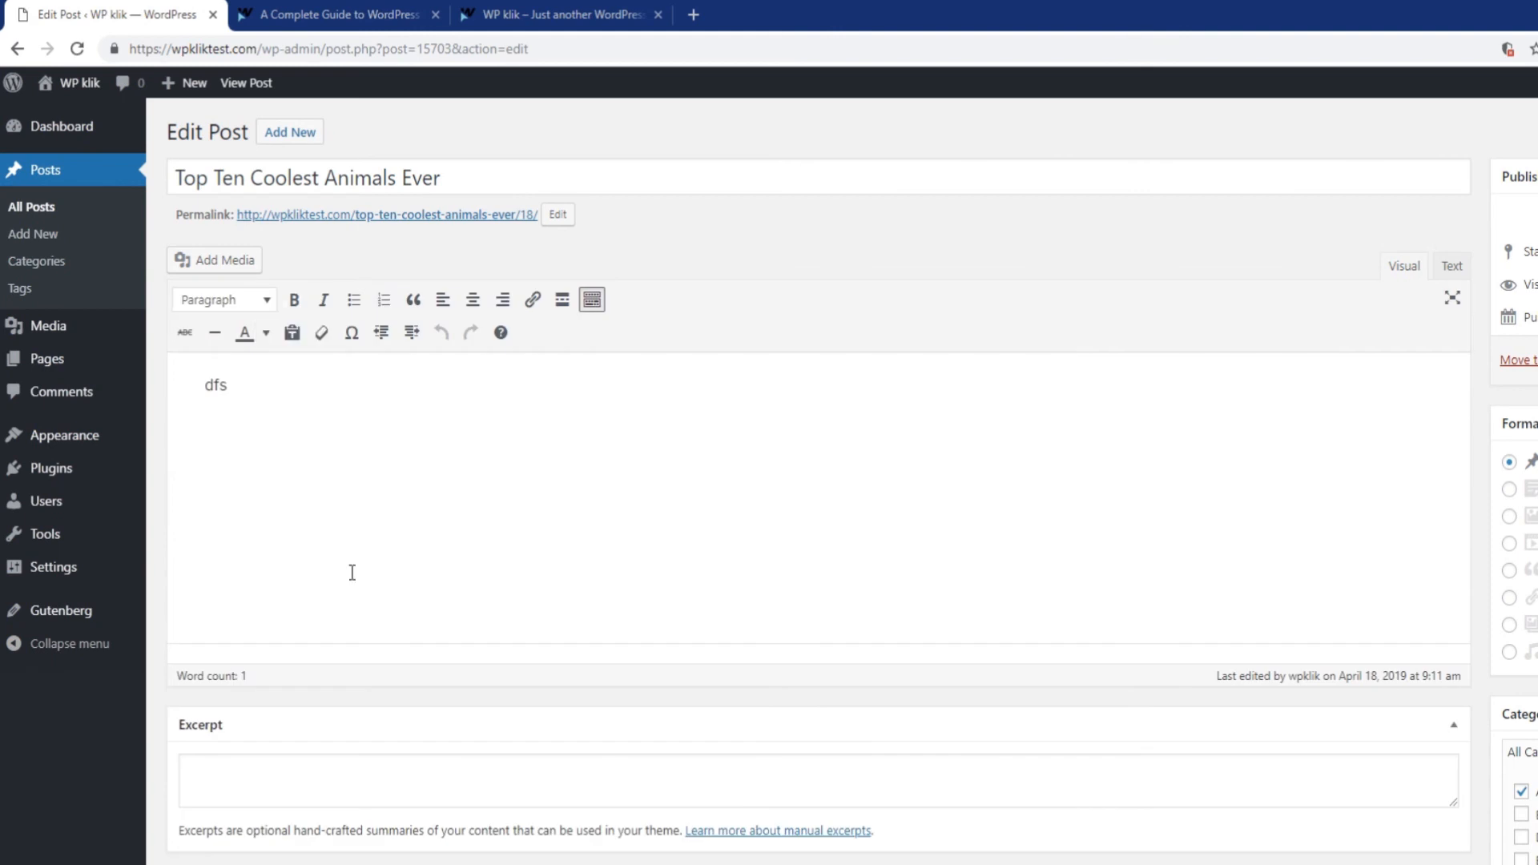
Replace the post's 'dfs' text with the [widget id="zoom-social-icons-widget-4"] shortcode and view the live post.
left_click_drag(302, 388, 185, 374)
key("ctrl+v")
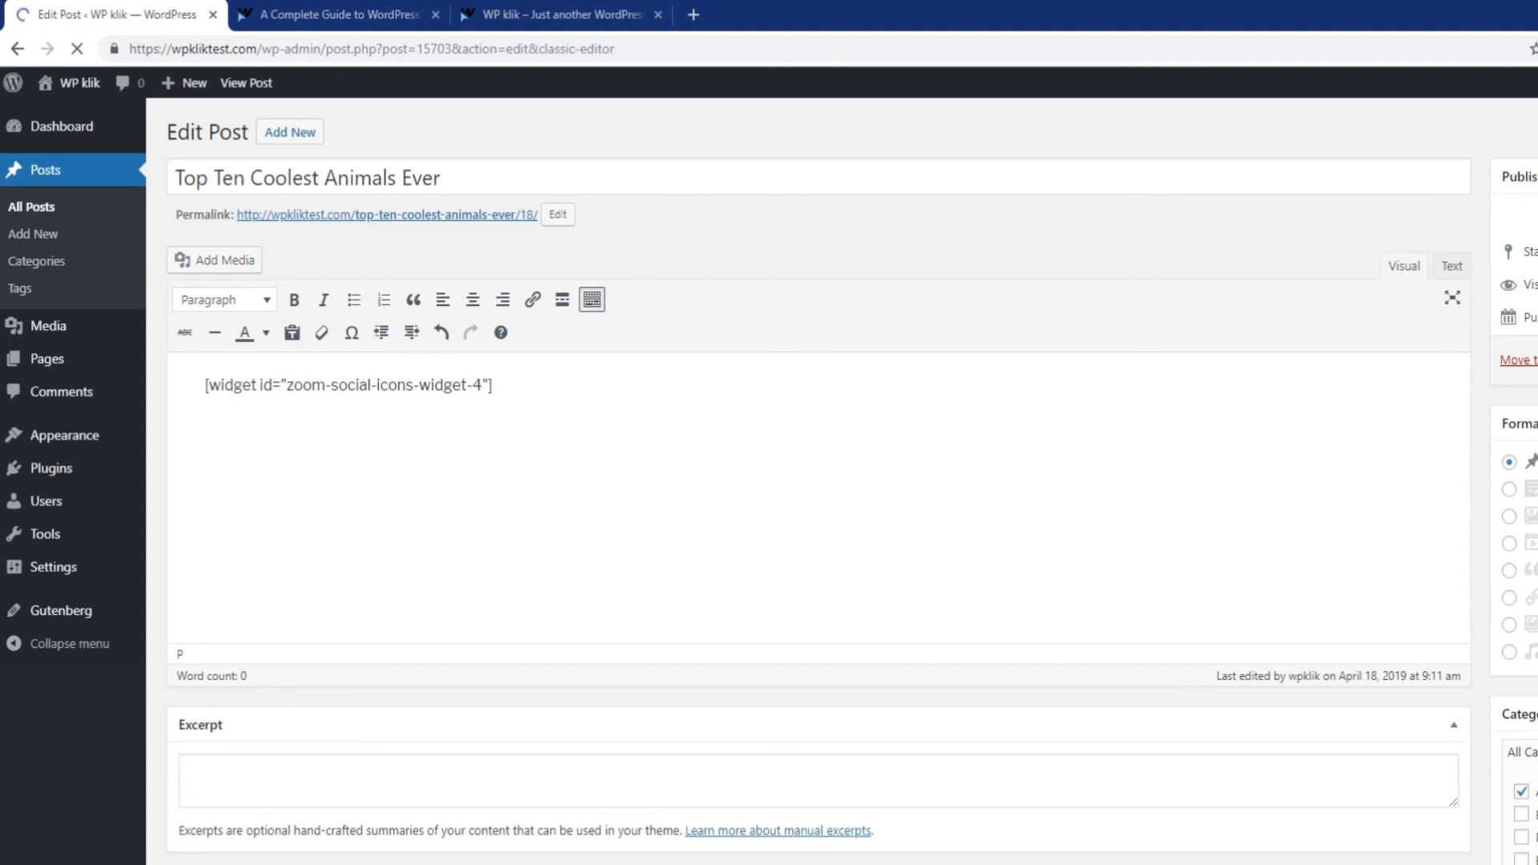
middle_click(507, 270)
left_click(344, 14)
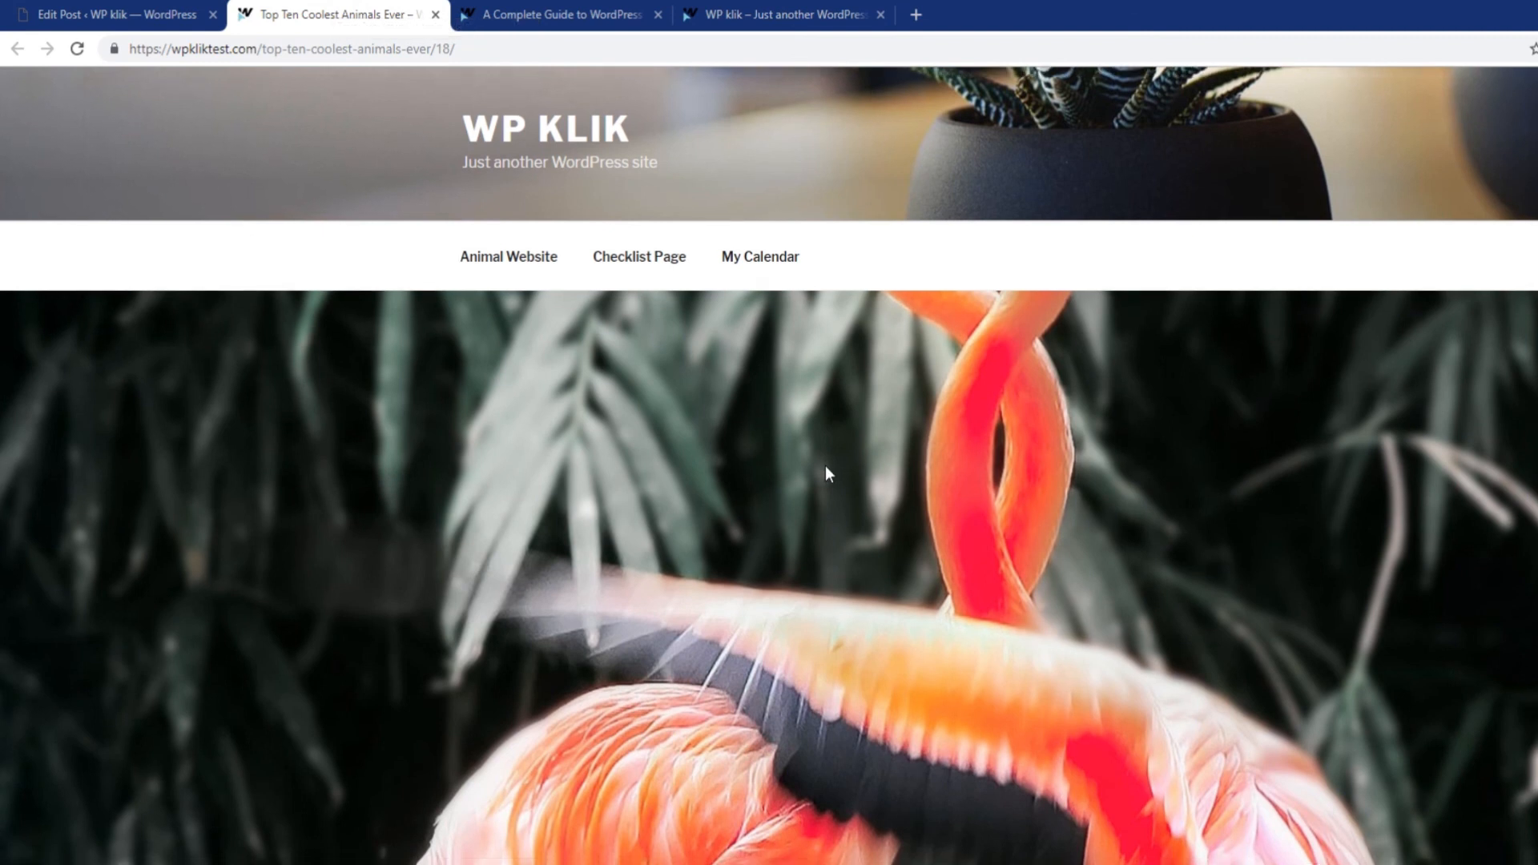
scroll(825, 465, "down", 10)
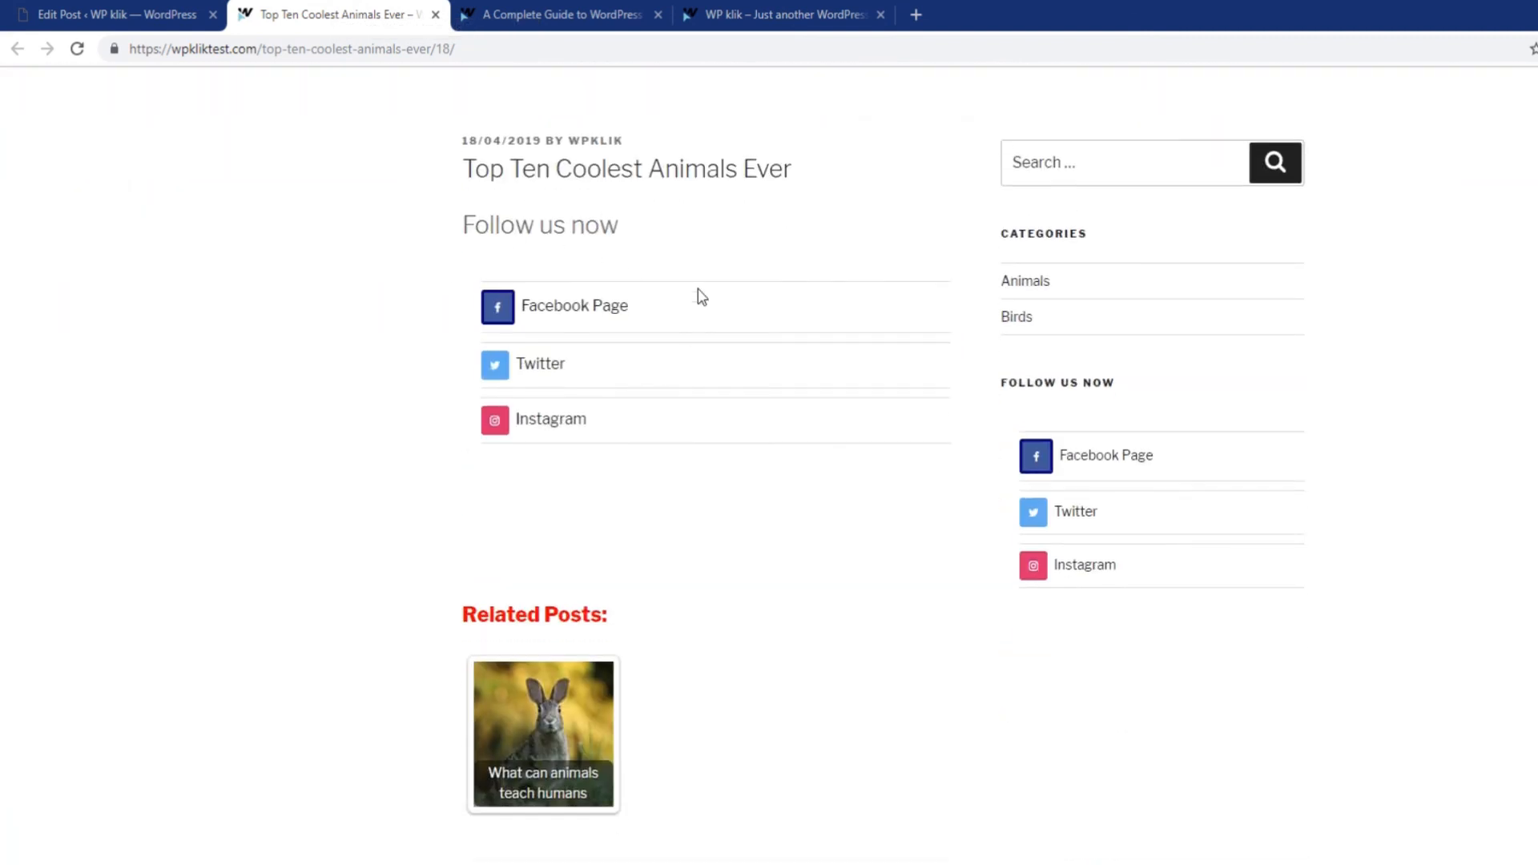